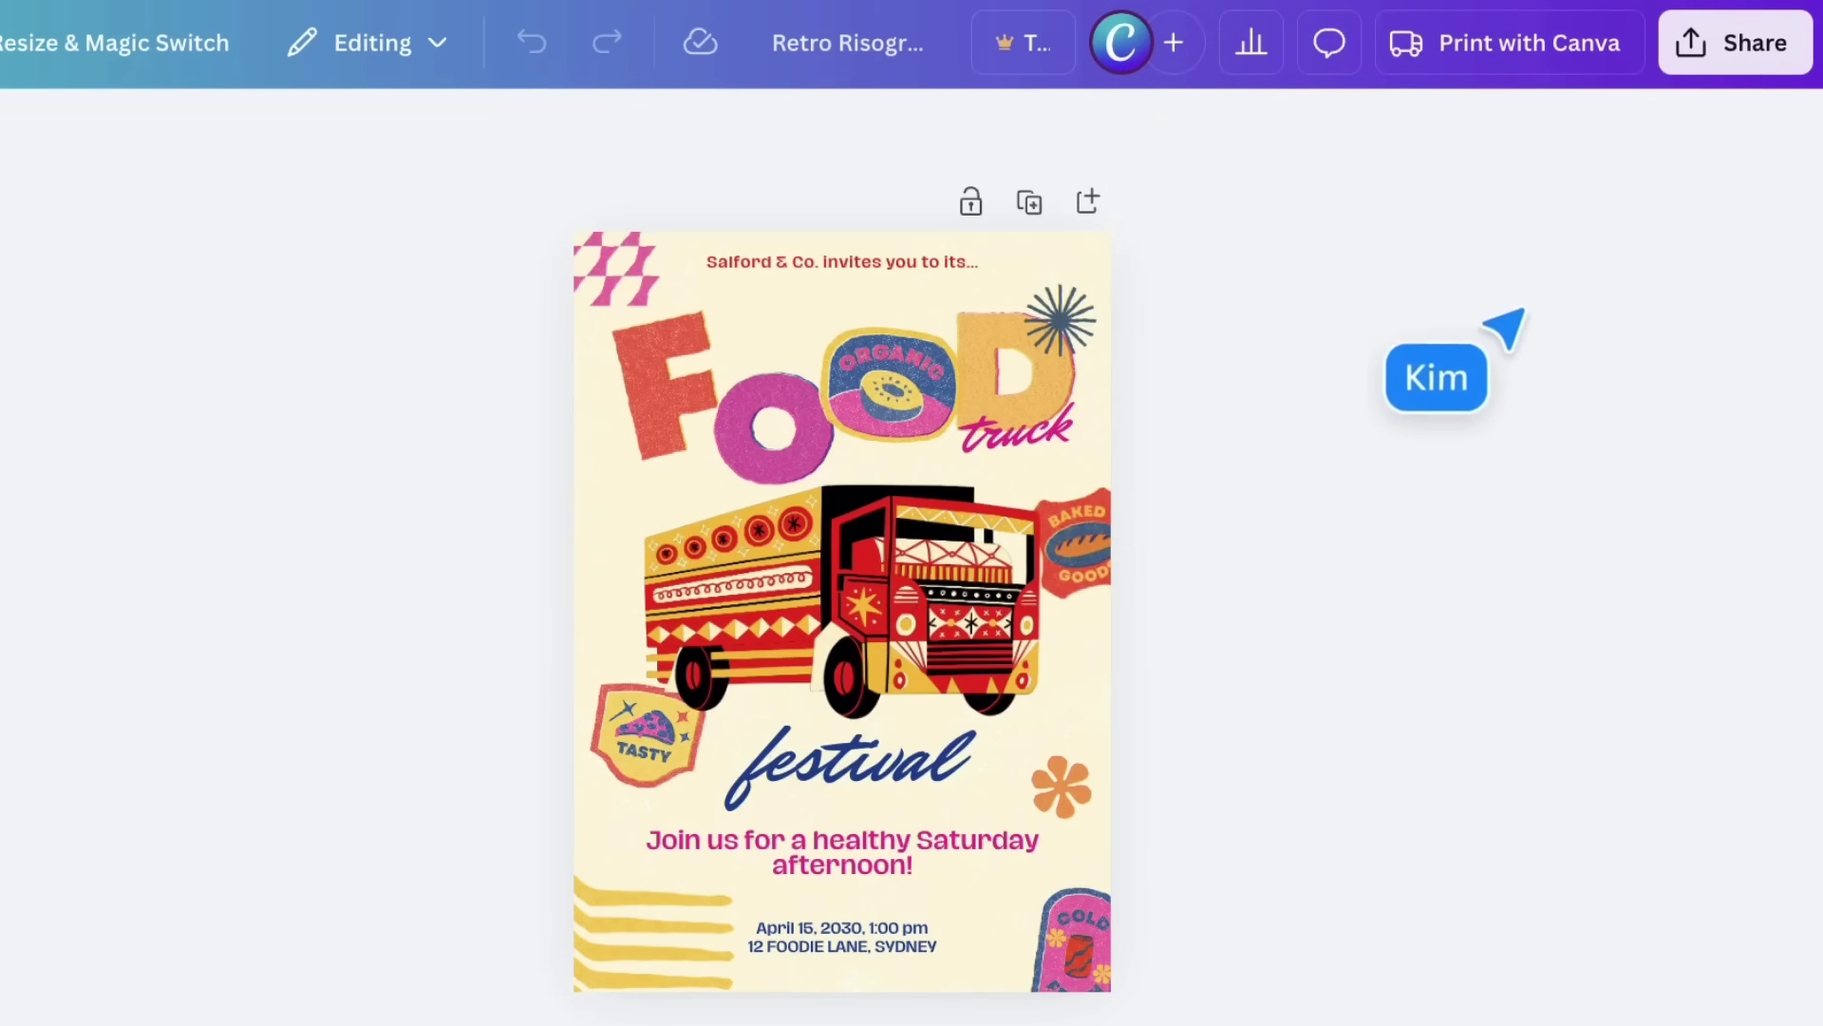
# Invite two collaborators by e-mail with 'Can edit' access and the note 'Would love your feedback on this'
pyautogui.click(1710, 55)
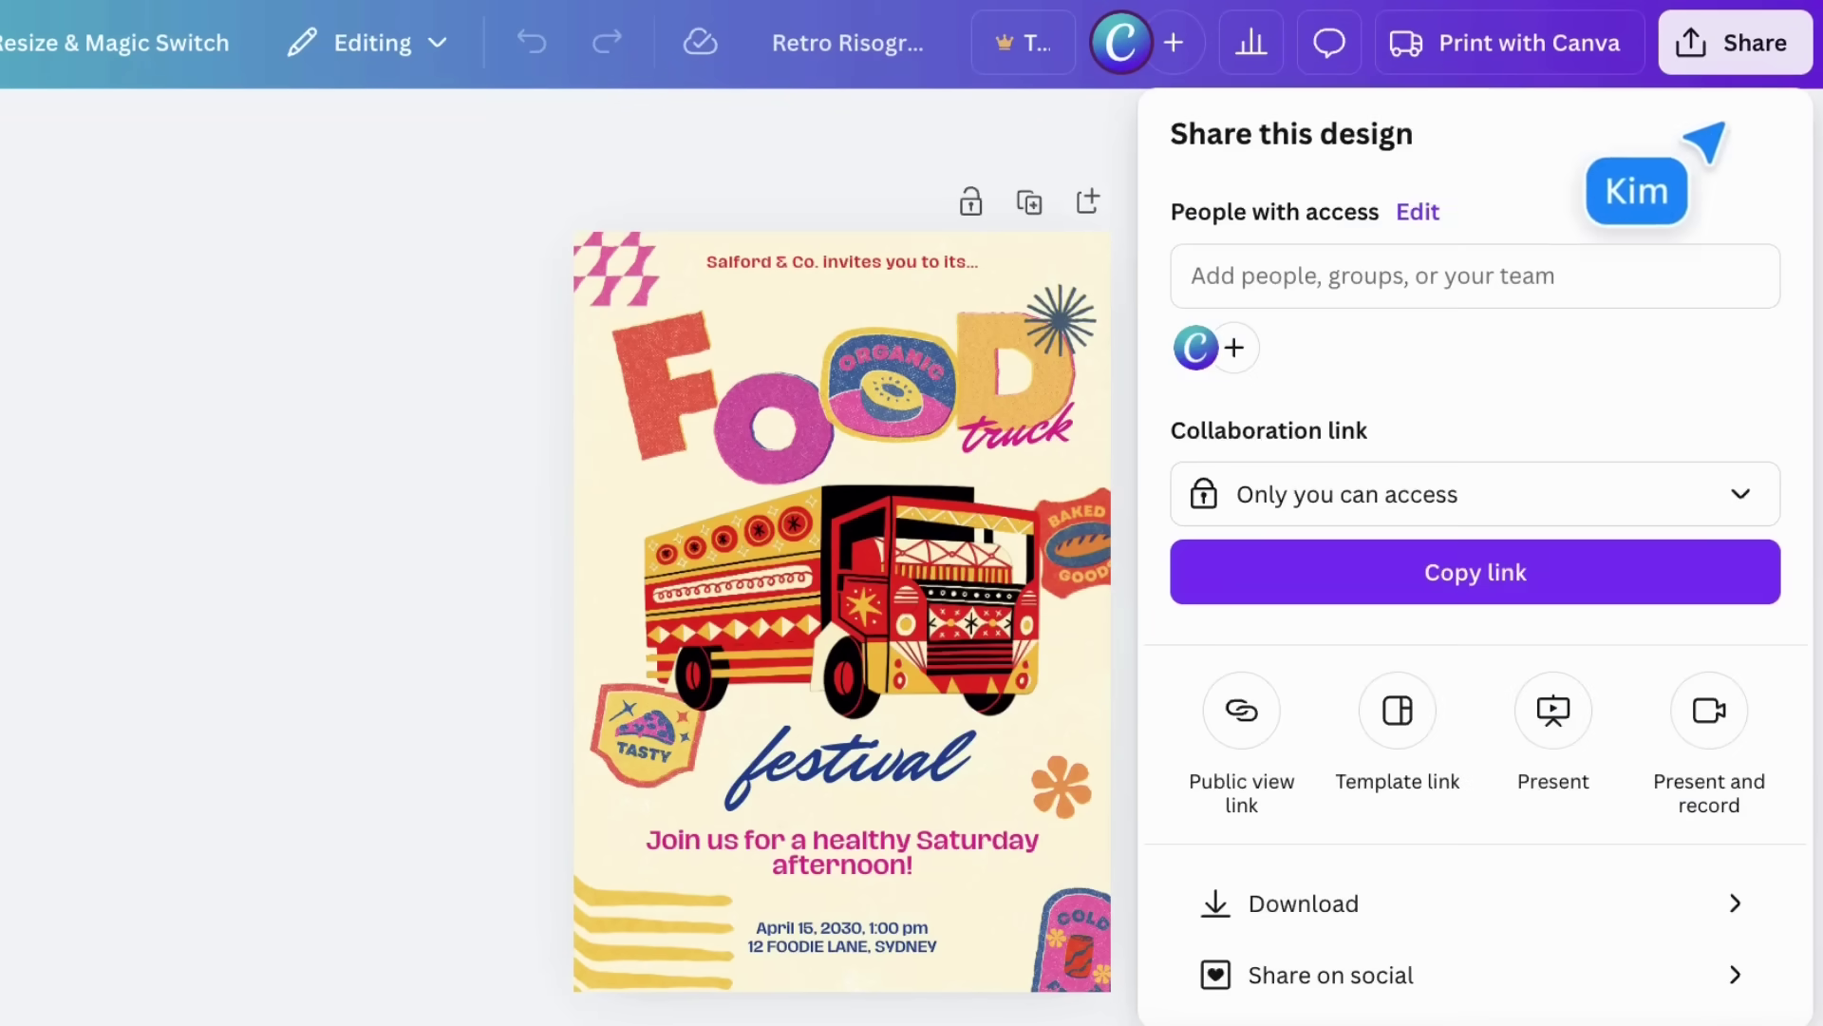
pyautogui.click(1672, 275)
pyautogui.write('lucille@youremail.com')
pyautogui.press('Return')
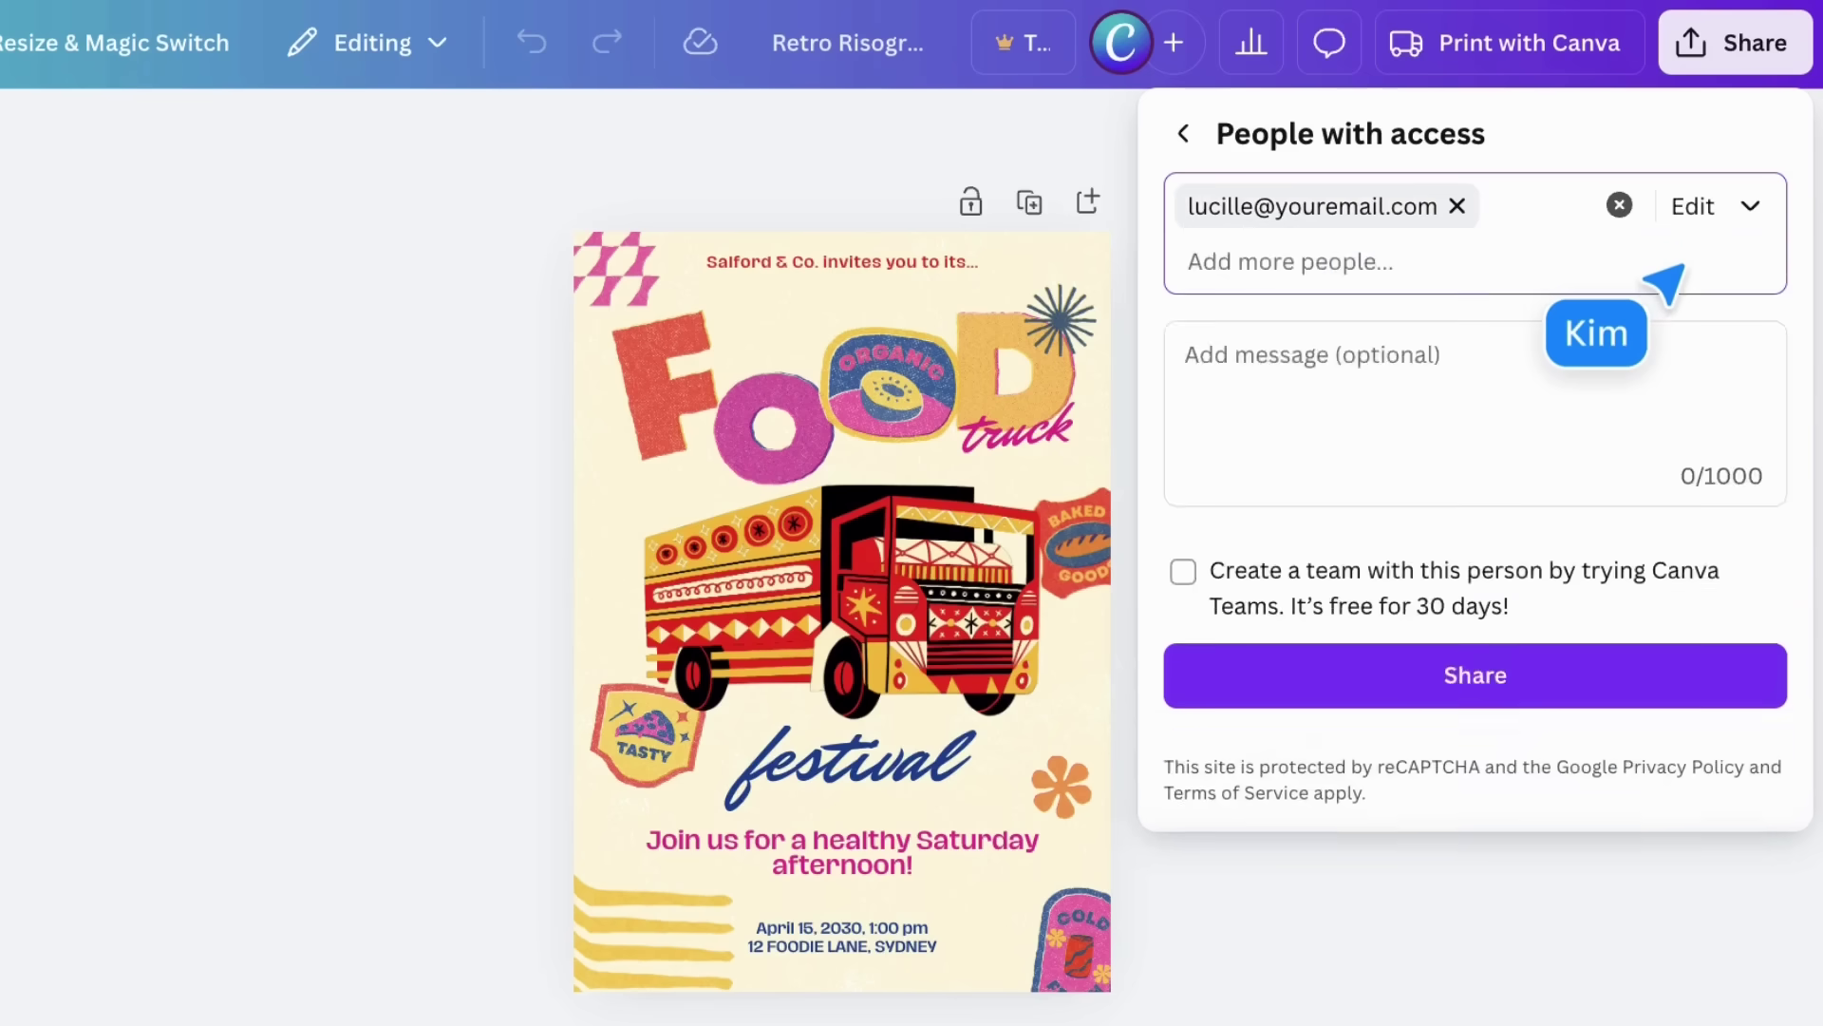
pyautogui.write('raph@youremail.com')
pyautogui.press('Return')
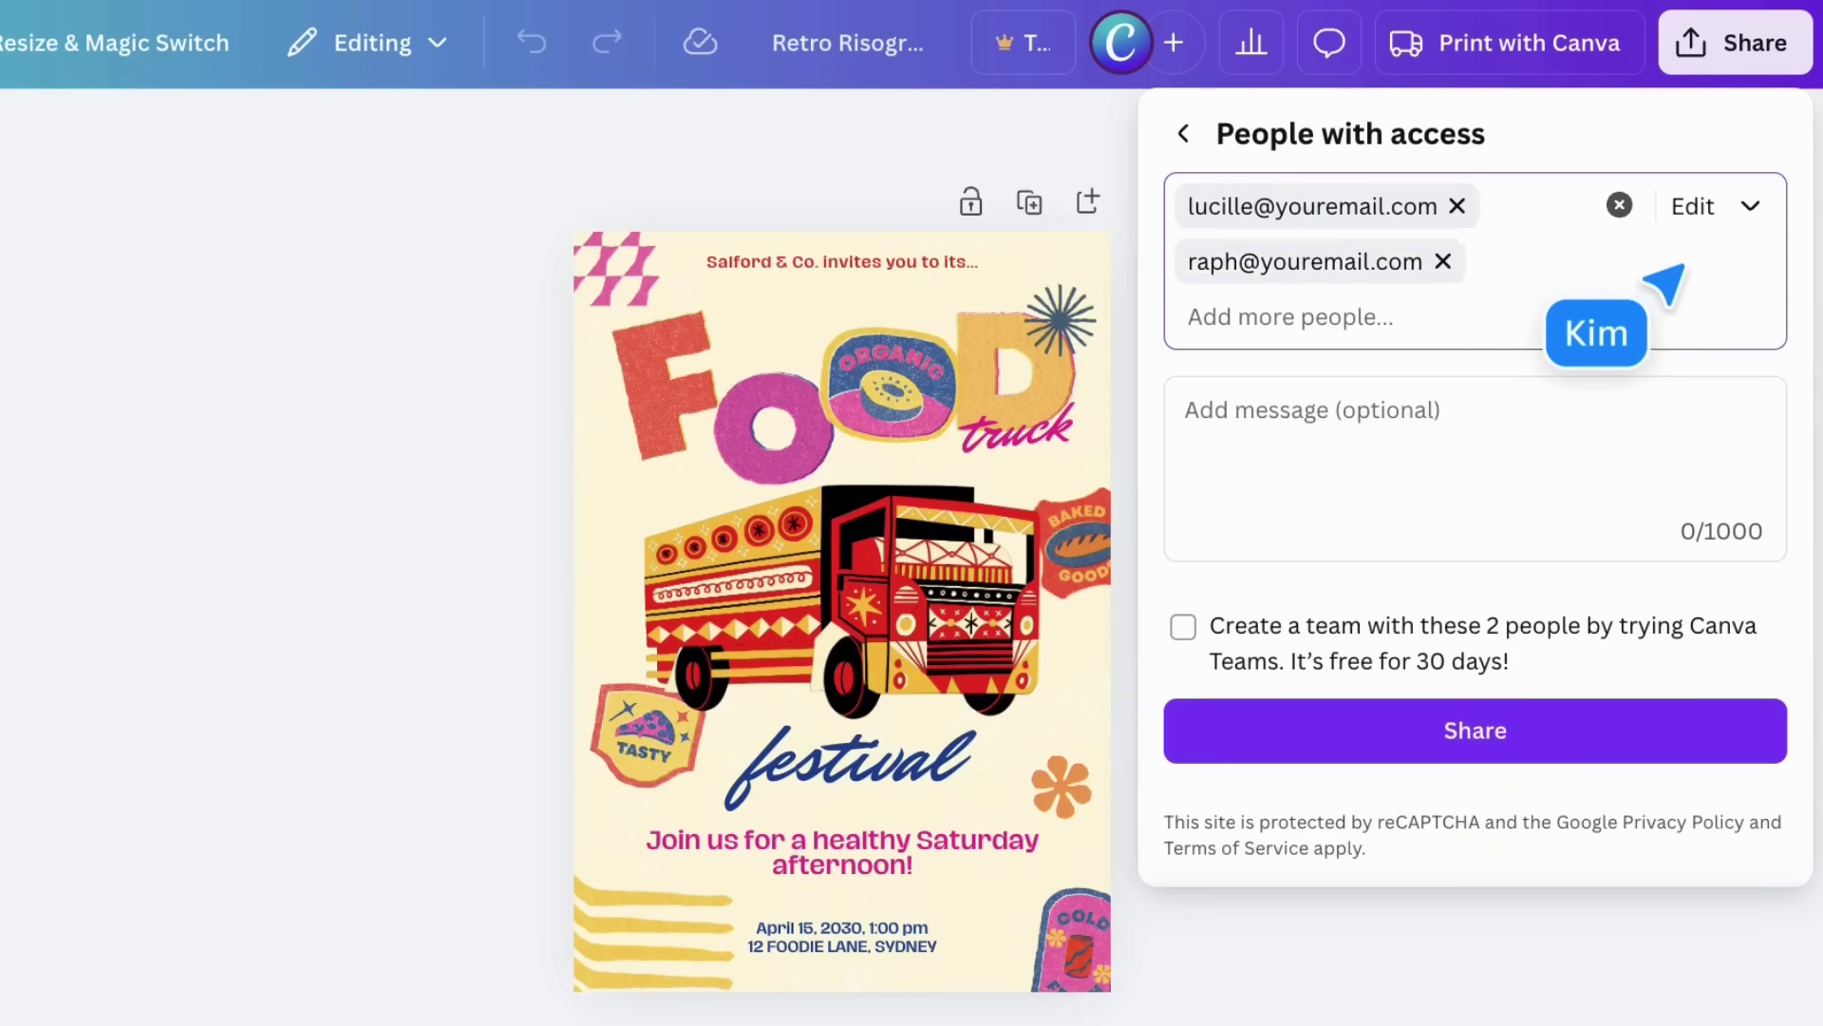
pyautogui.click(1669, 399)
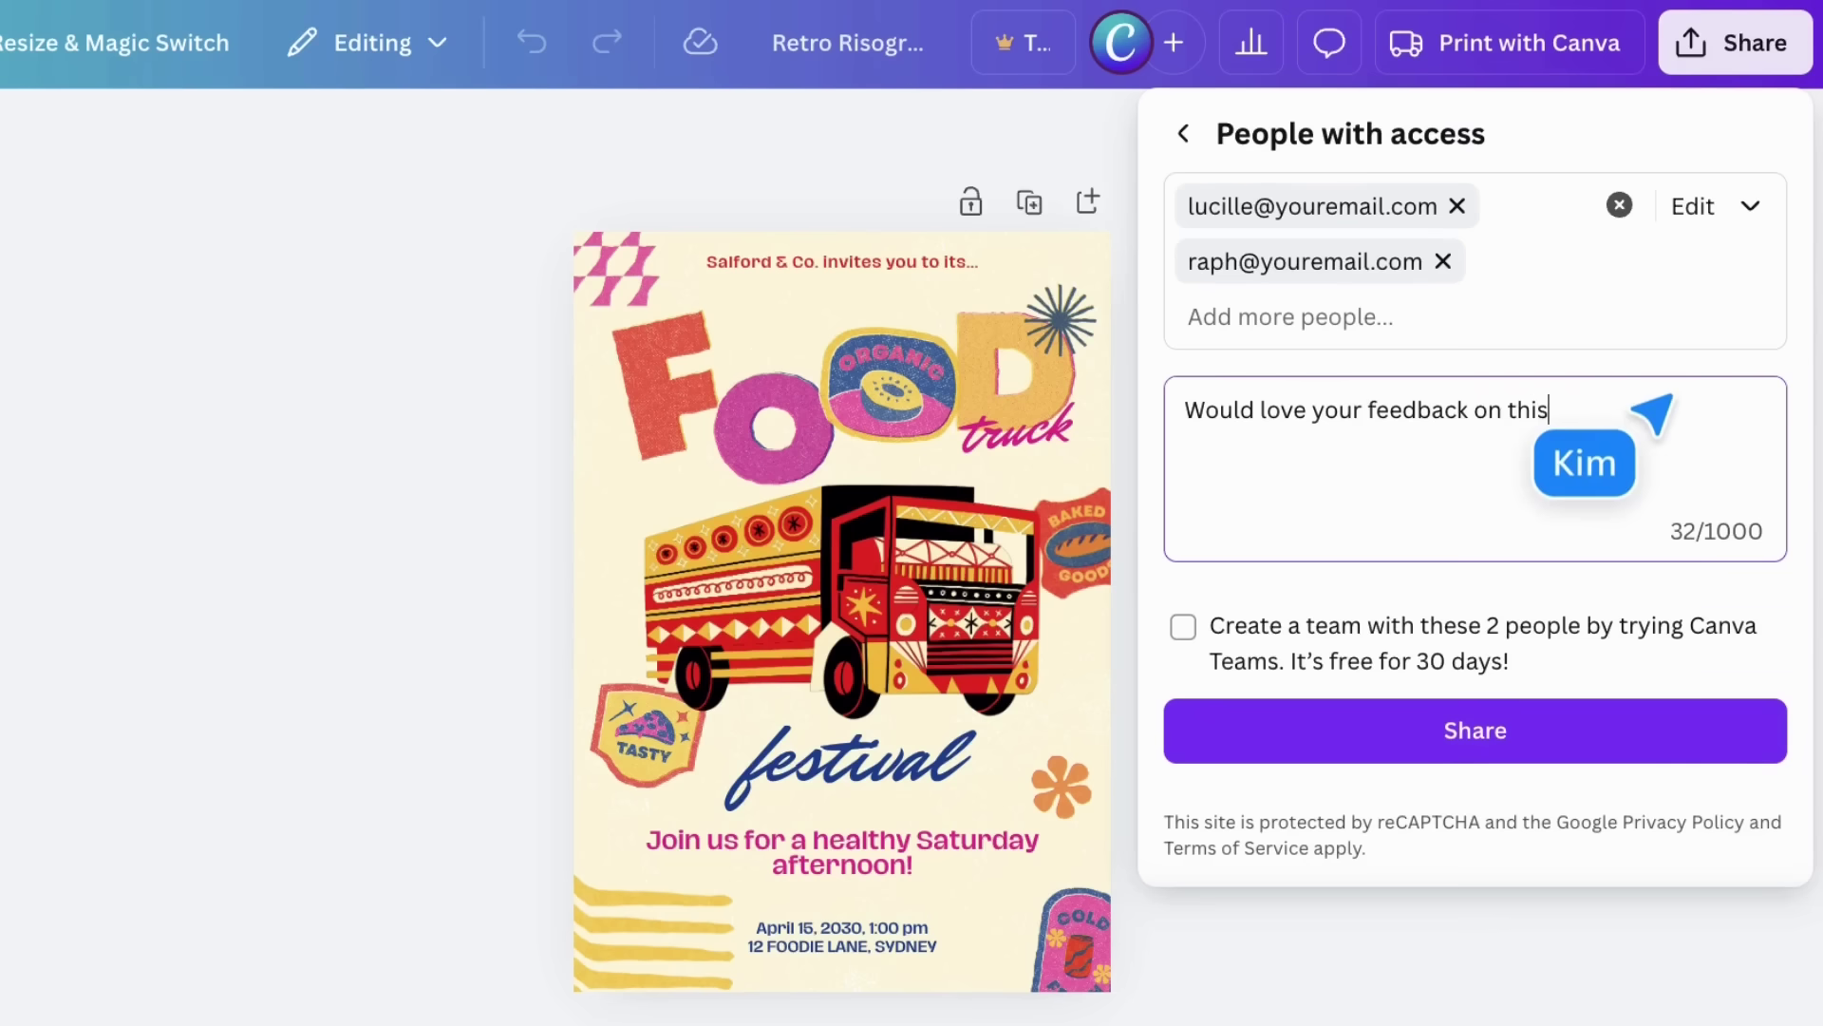
pyautogui.click(1750, 216)
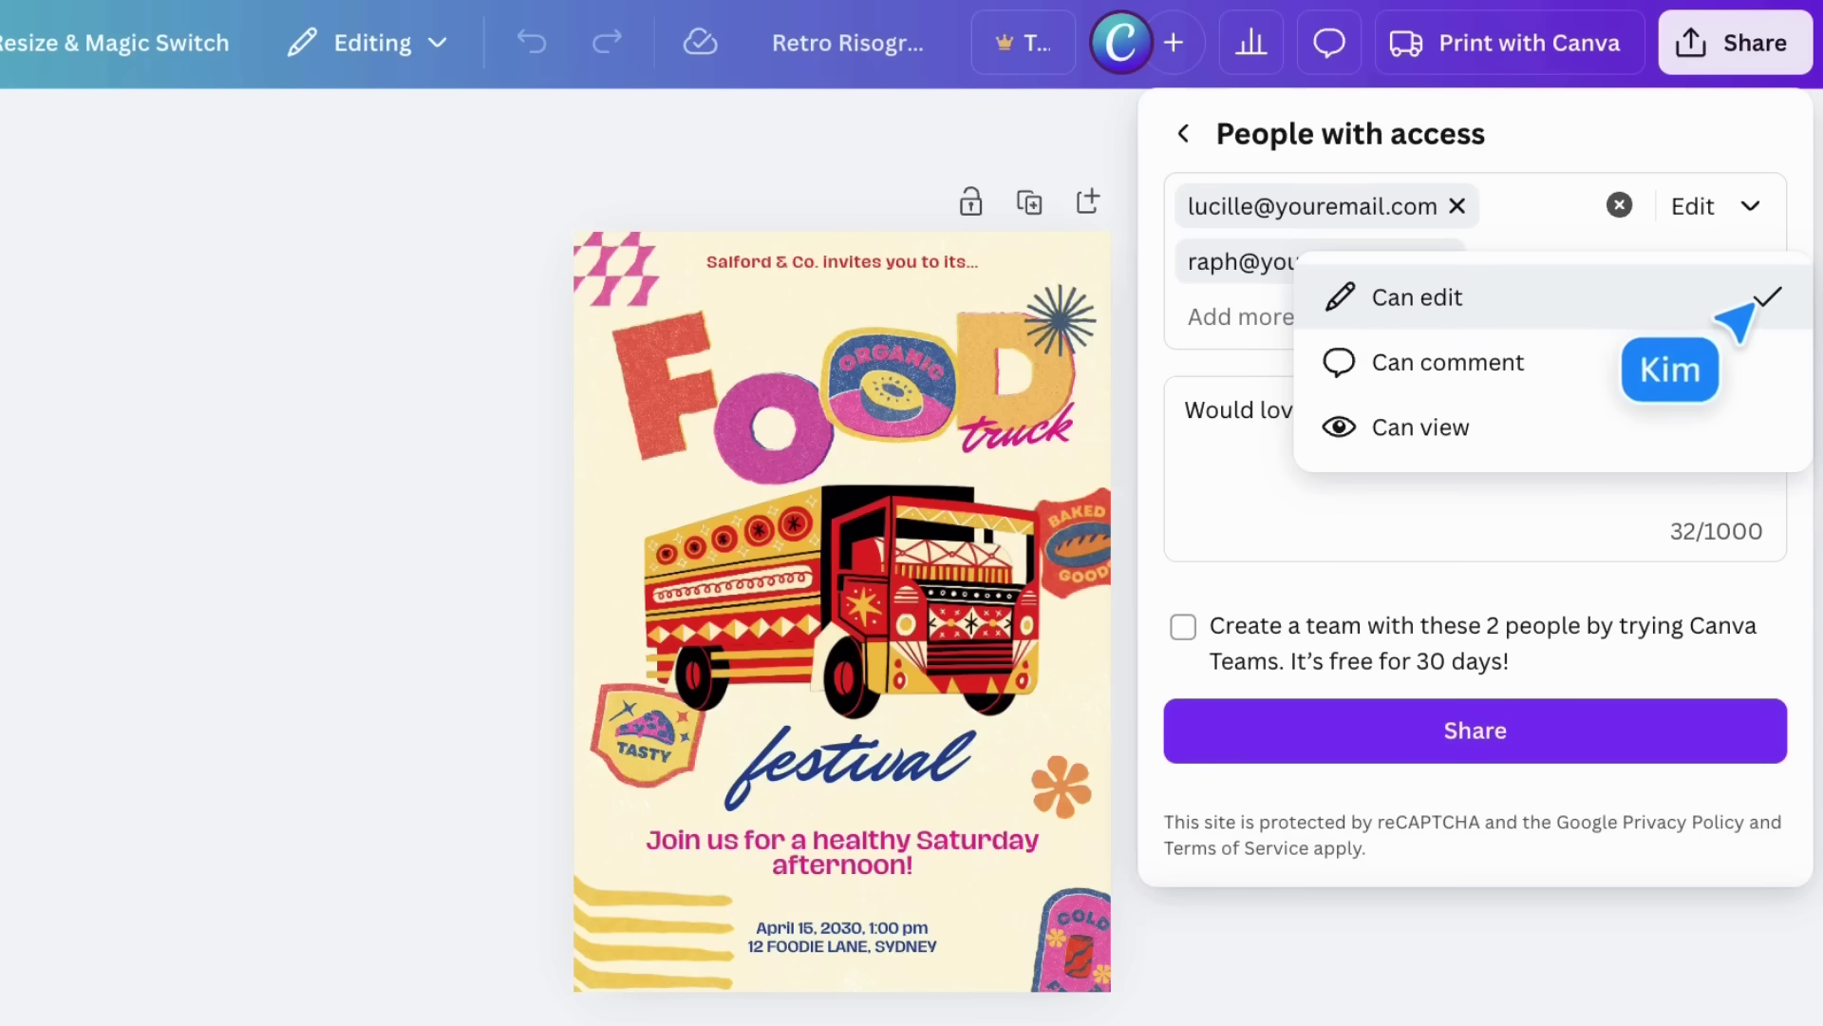
pyautogui.click(1752, 309)
pyautogui.click(1419, 736)
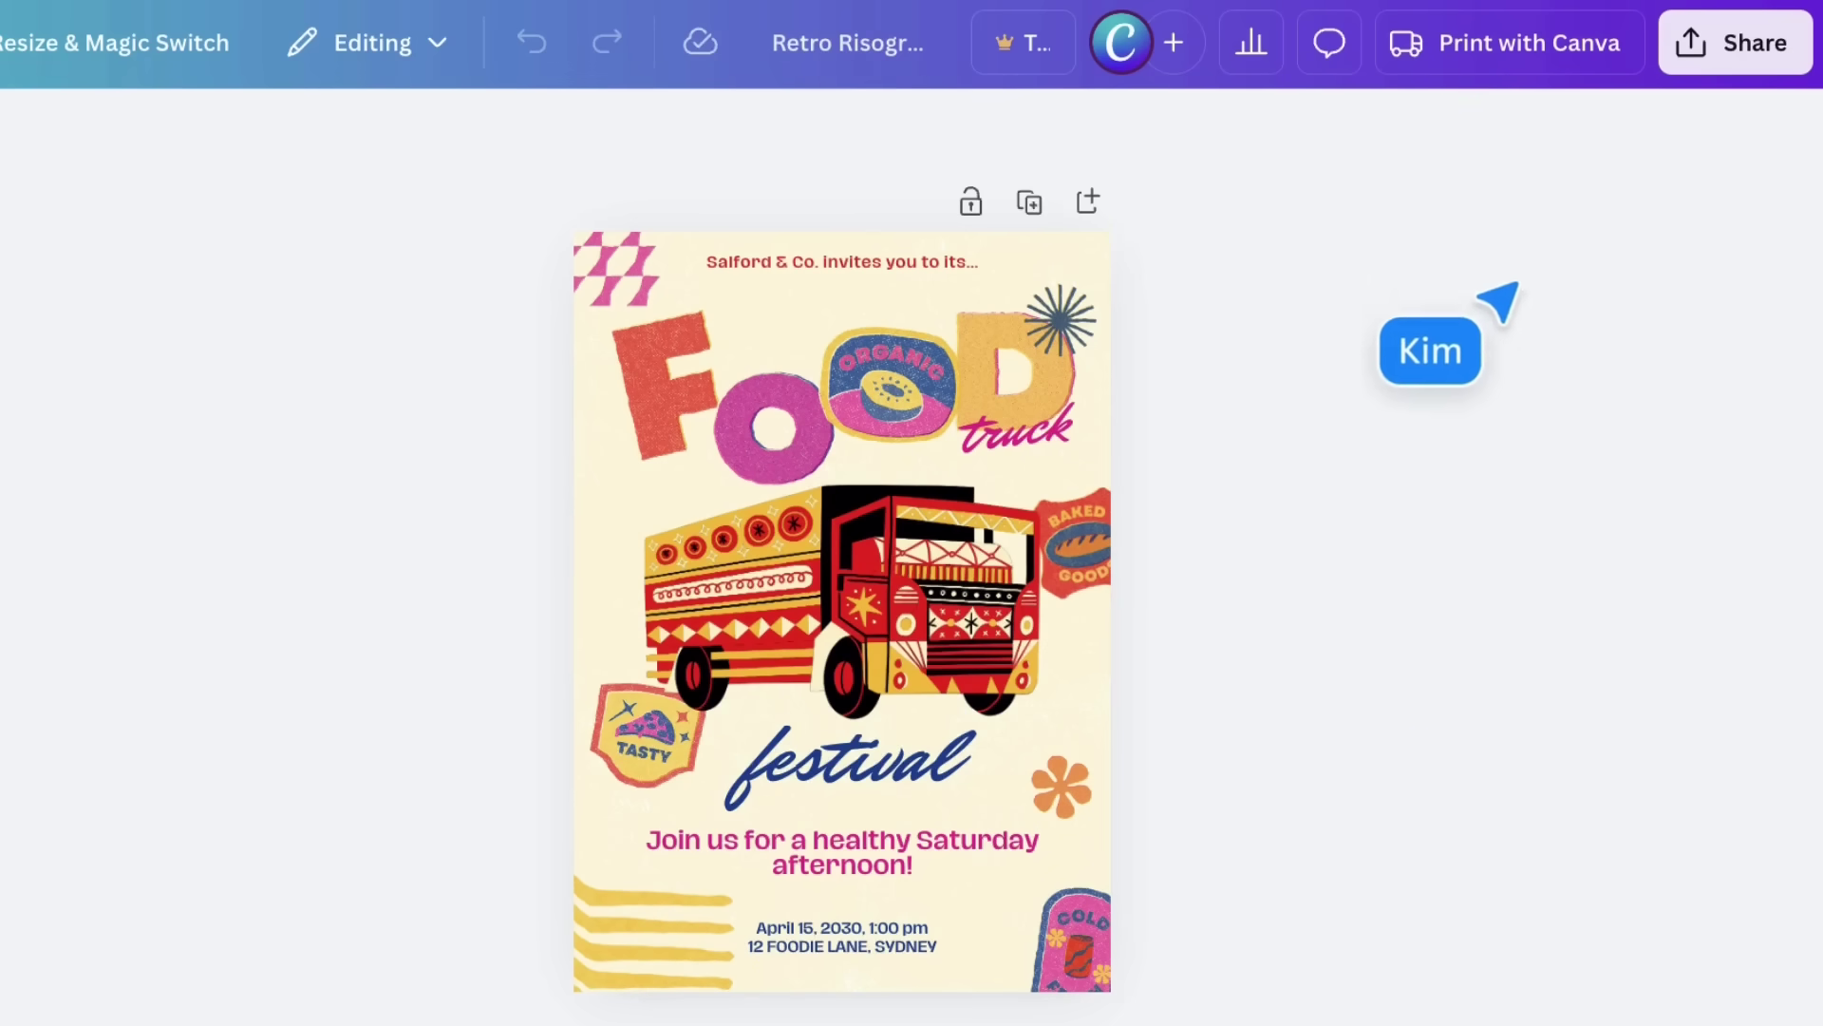
# Set the collaboration link to 'Anyone with the link' with 'Can comment' permission
pyautogui.click(1730, 46)
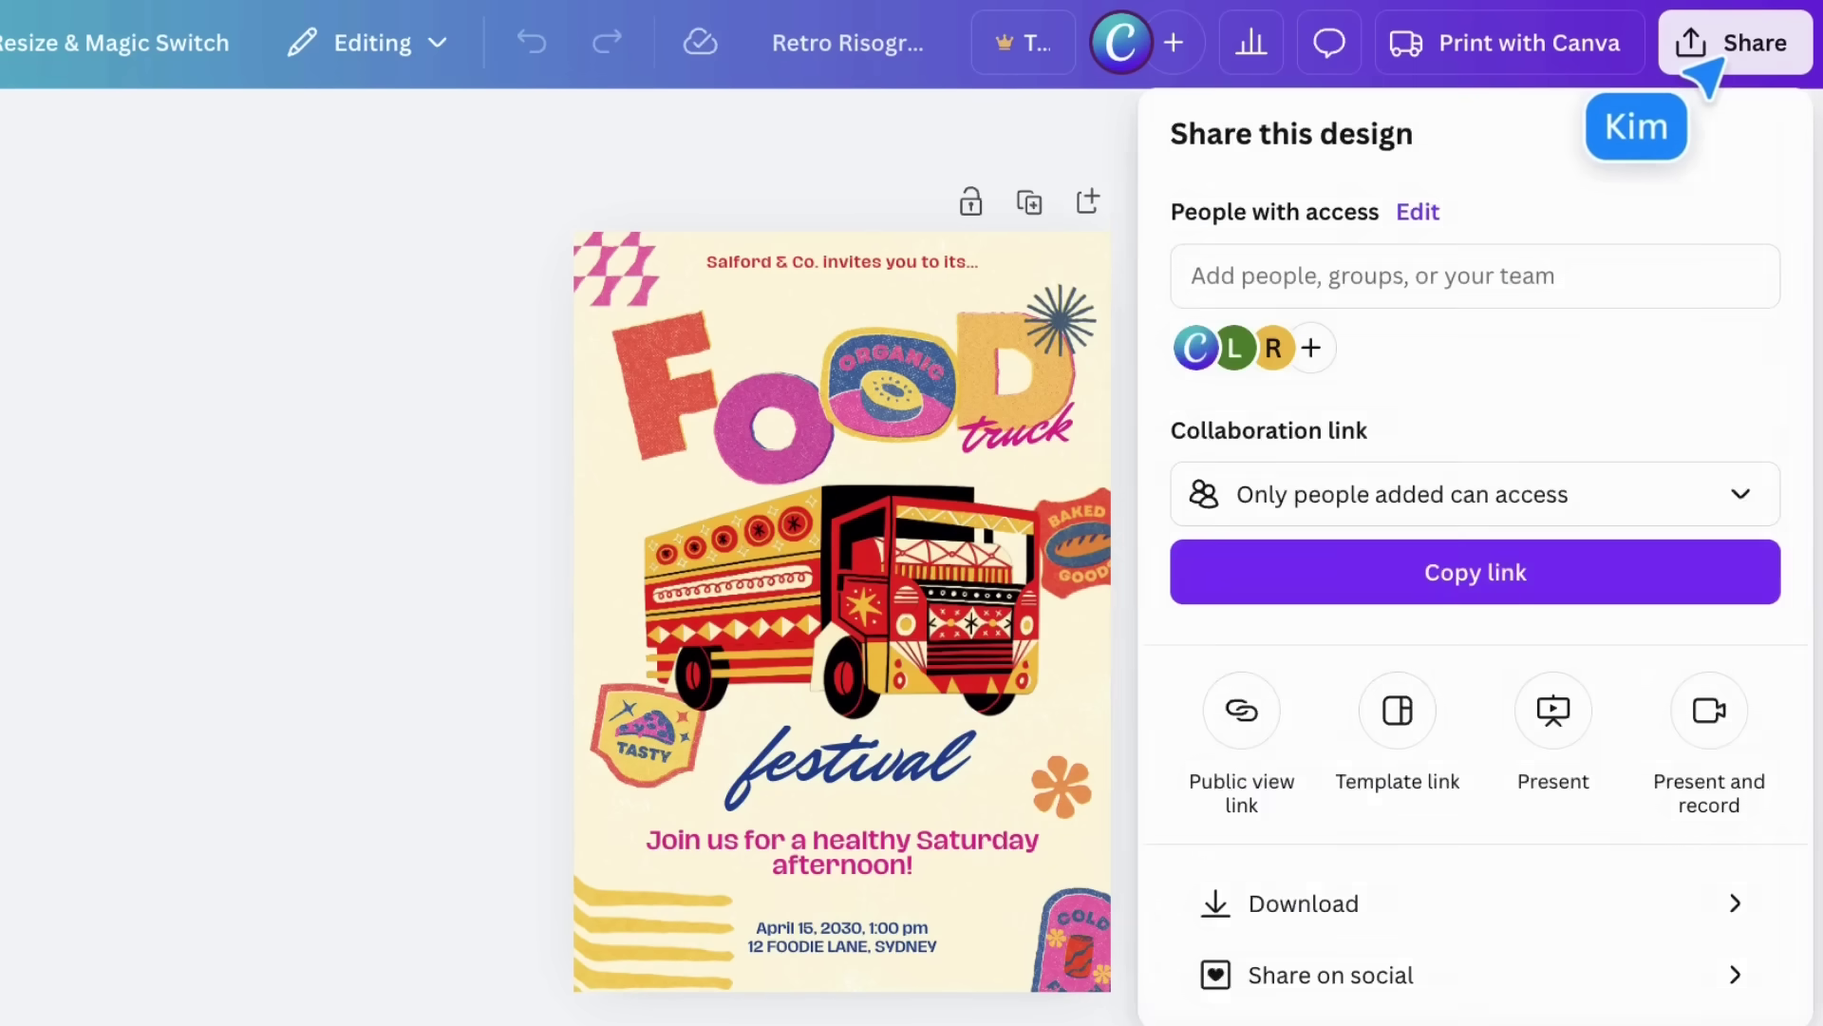
pyautogui.click(1673, 488)
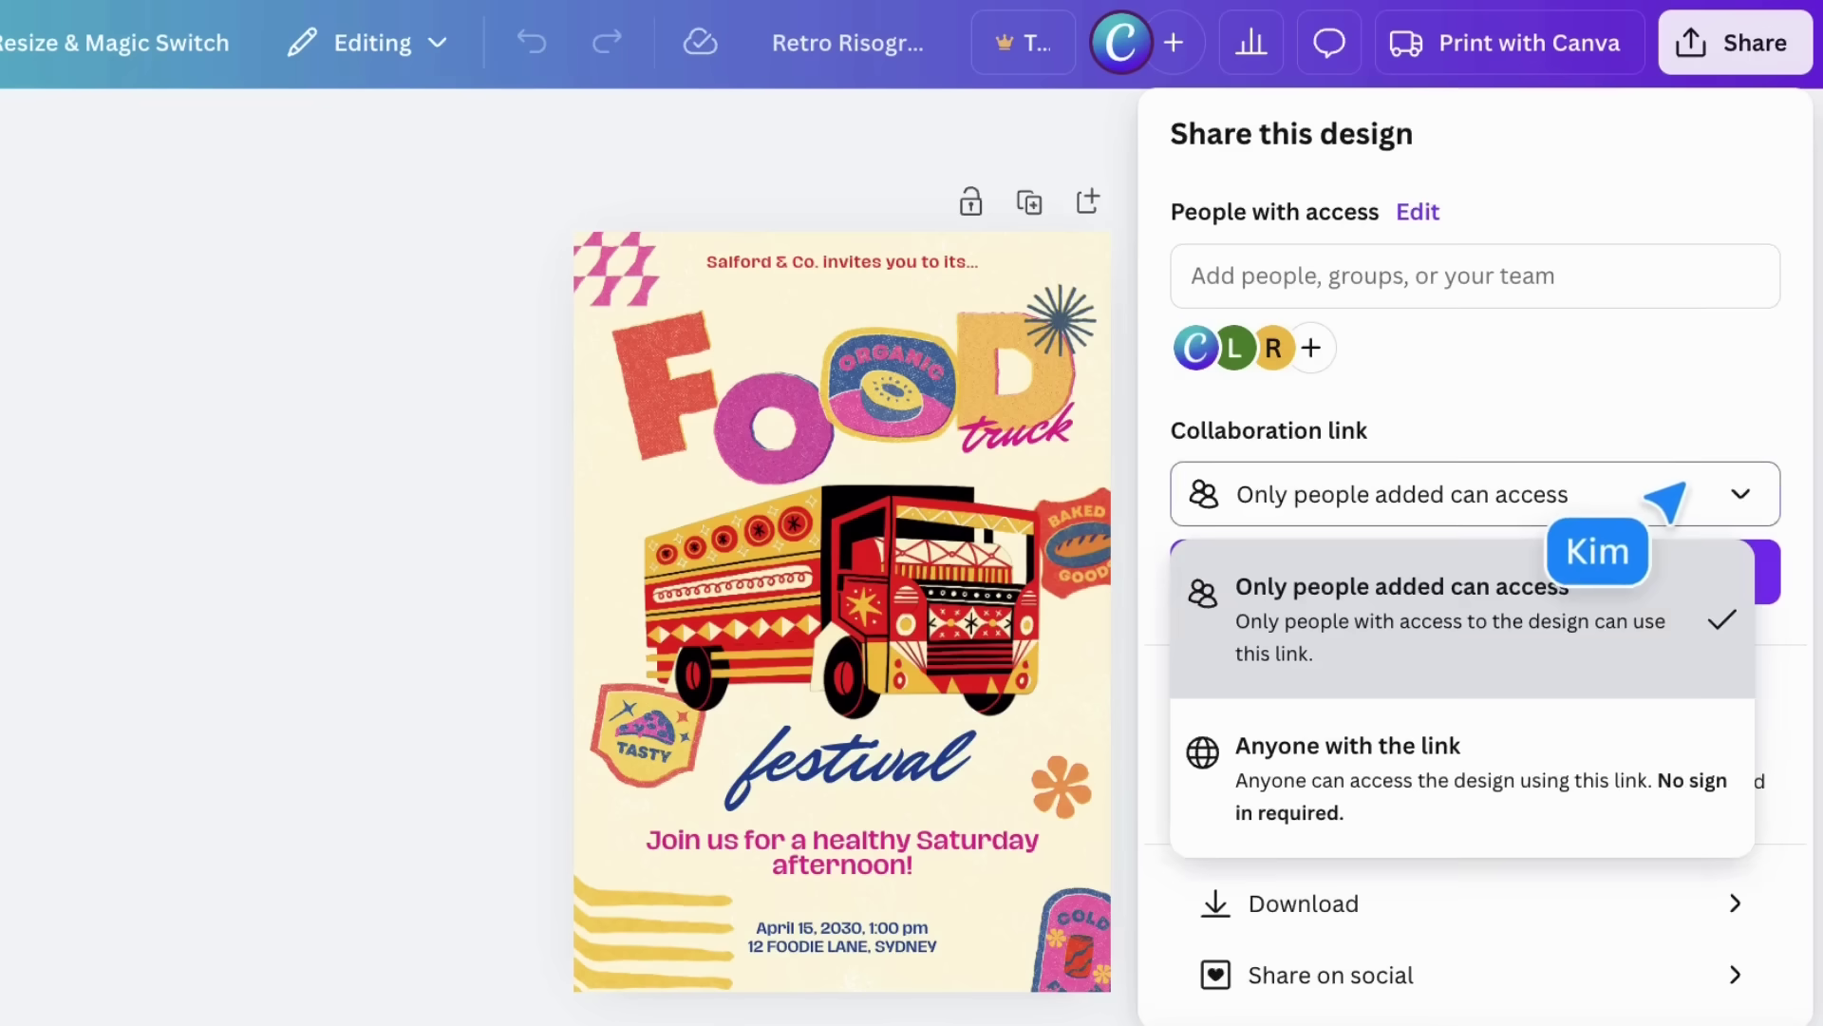
pyautogui.click(1596, 746)
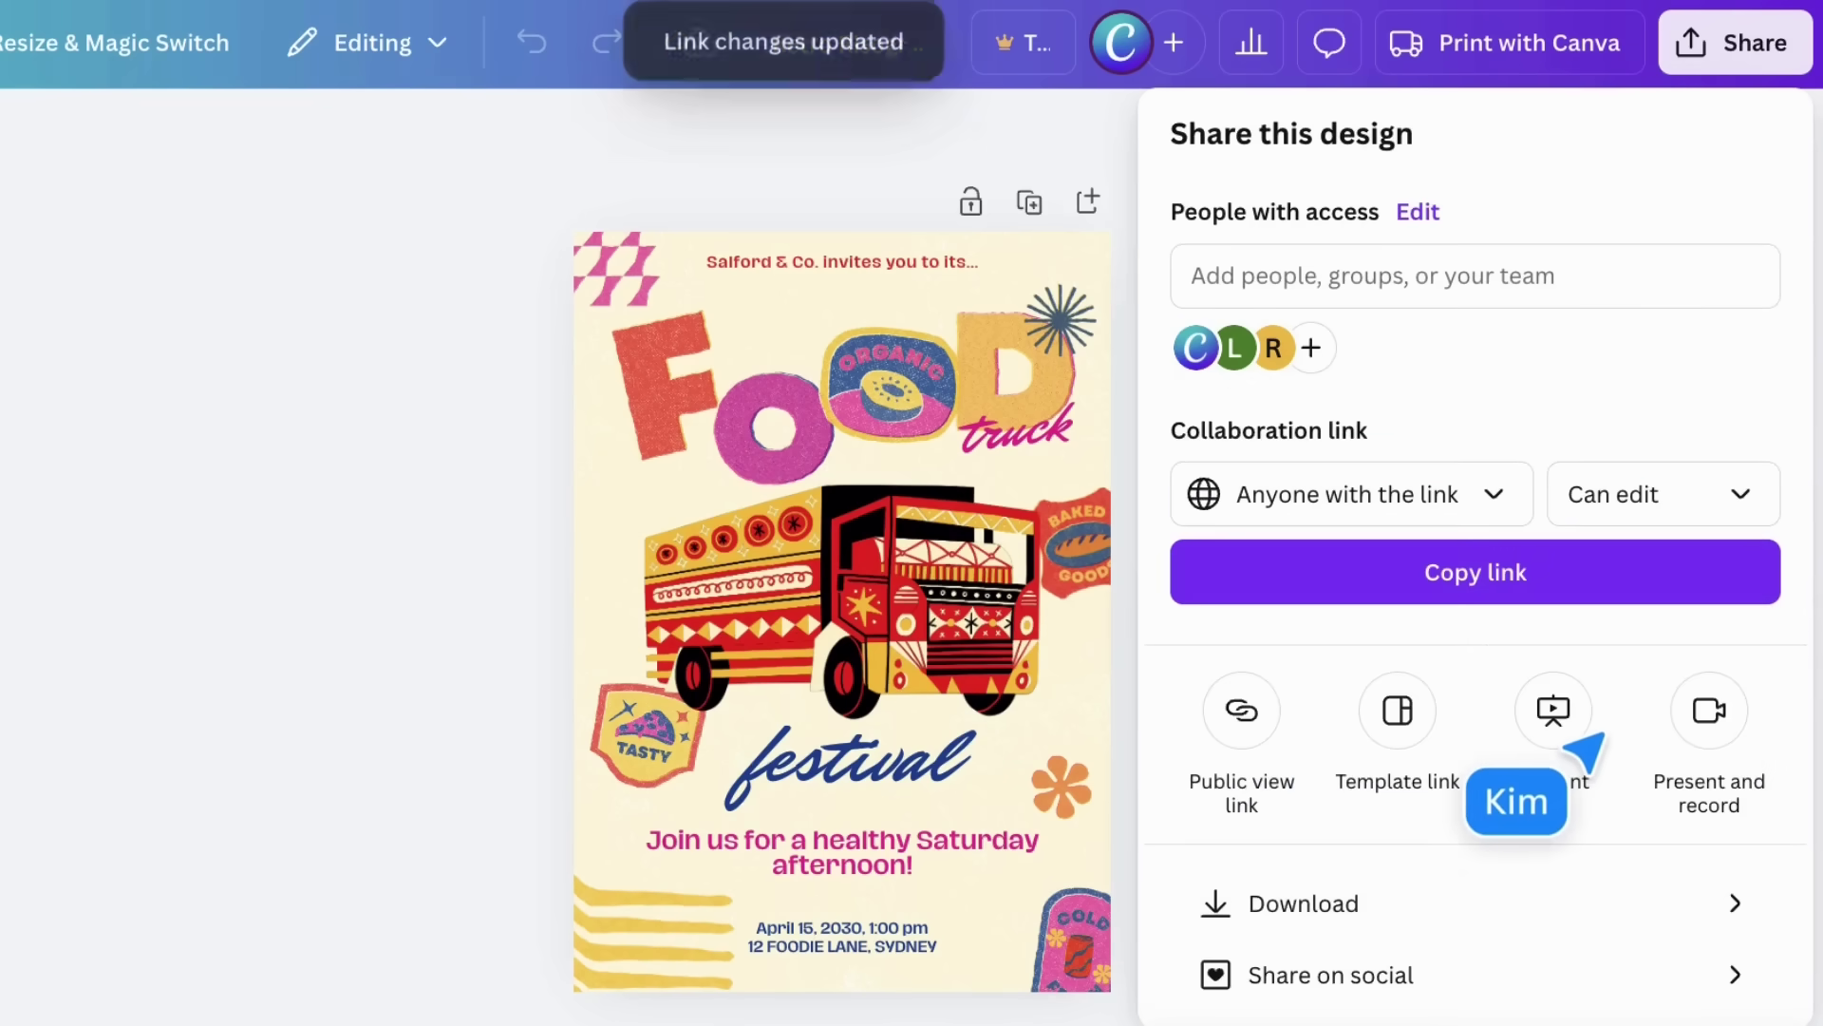
pyautogui.click(1719, 499)
pyautogui.click(1698, 654)
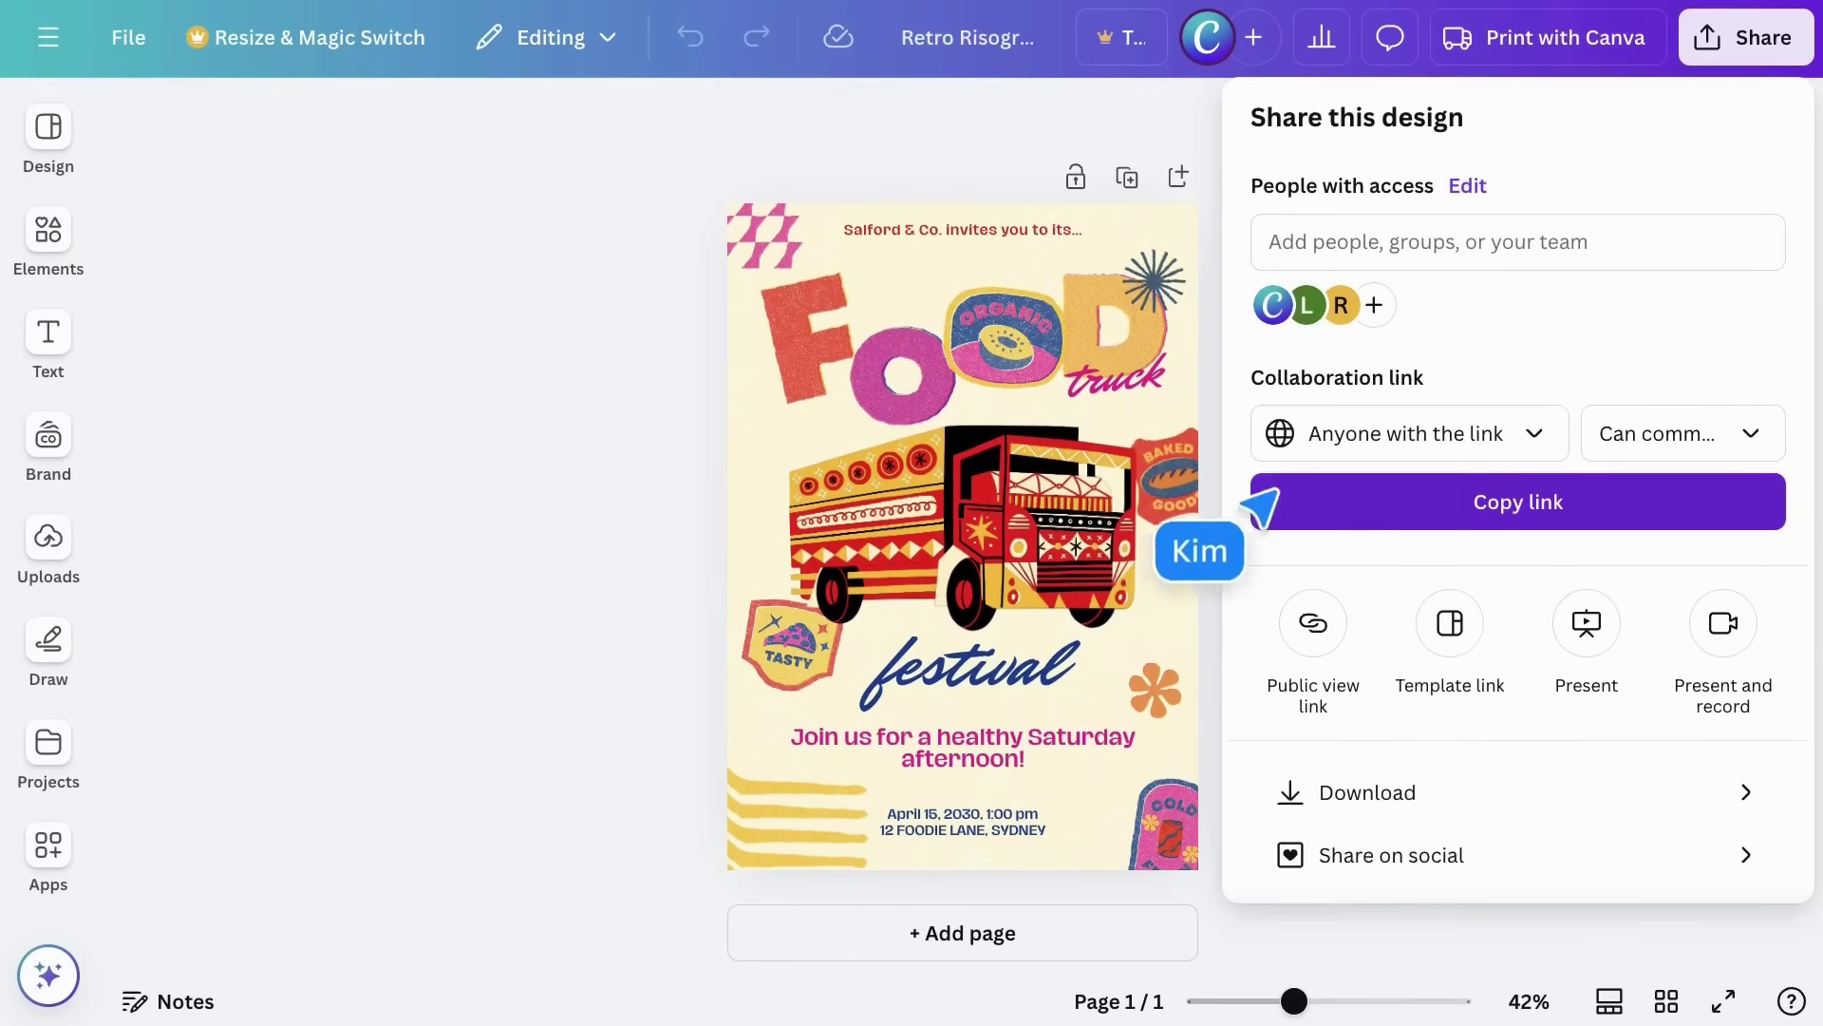
pyautogui.click(1210, 435)
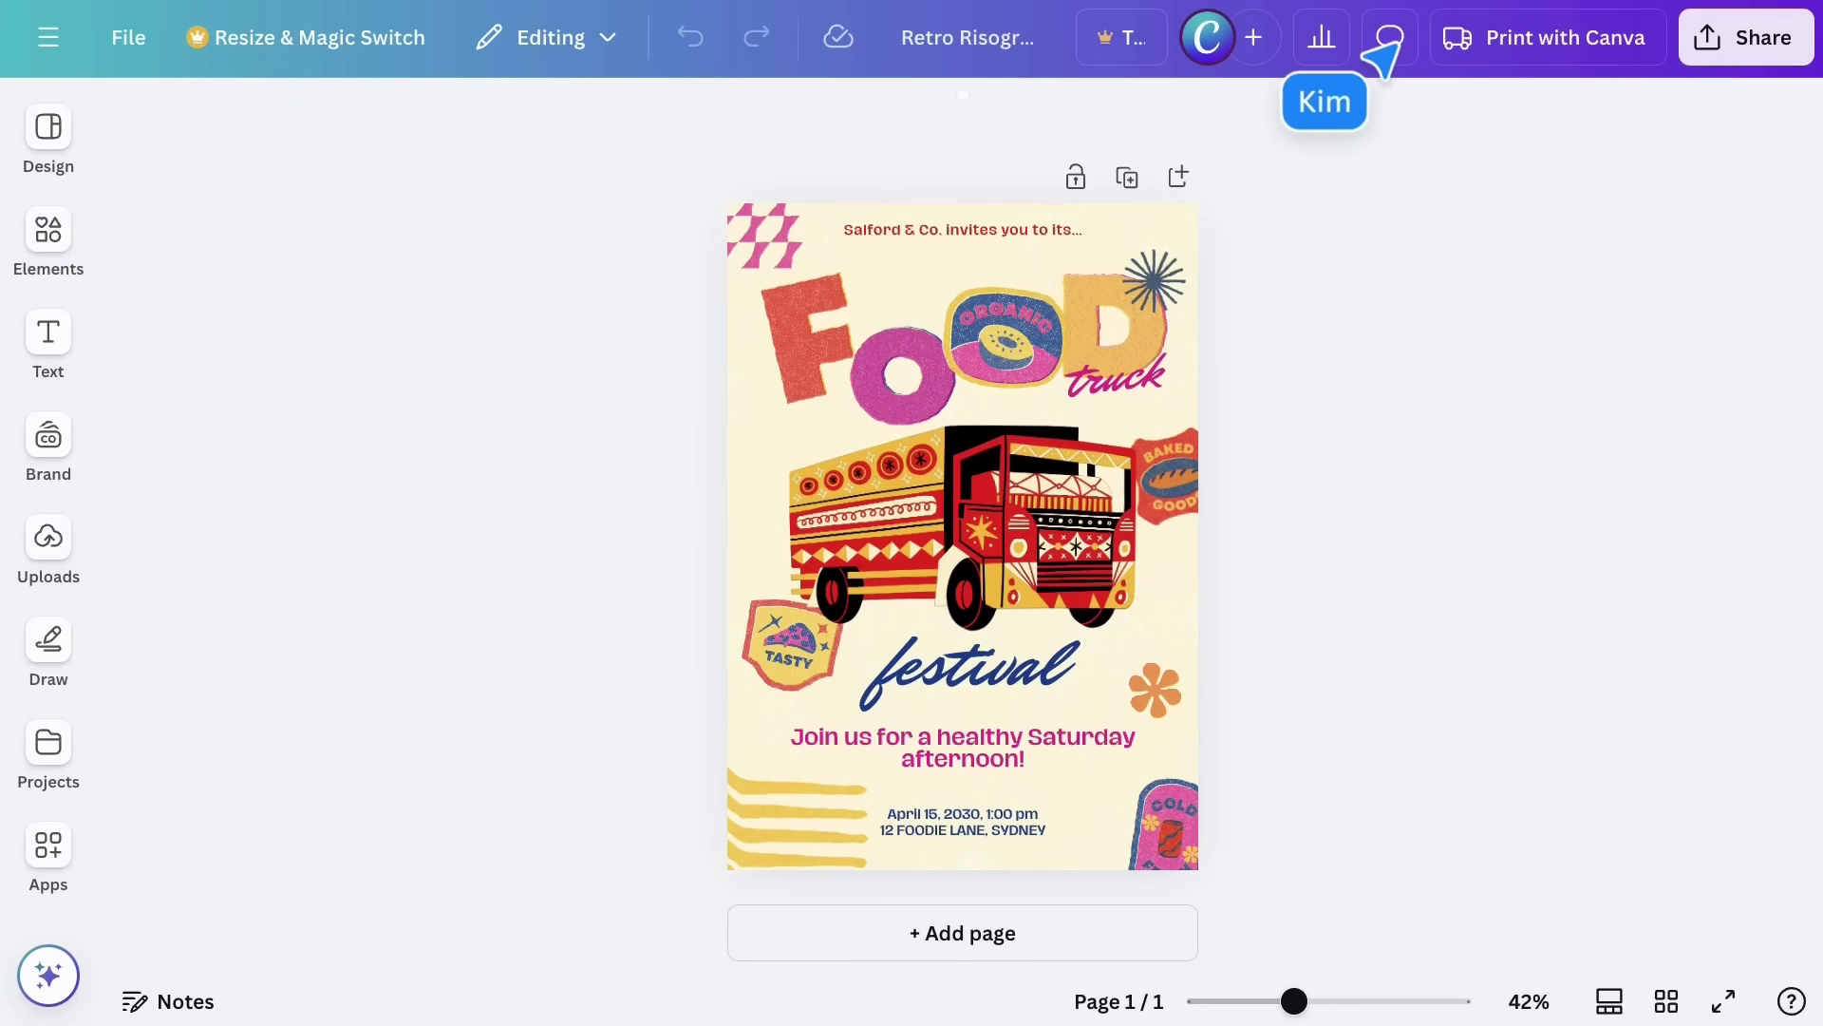
# Open the comments panel to read the two collaborator comments on this page
pyautogui.click(1392, 40)
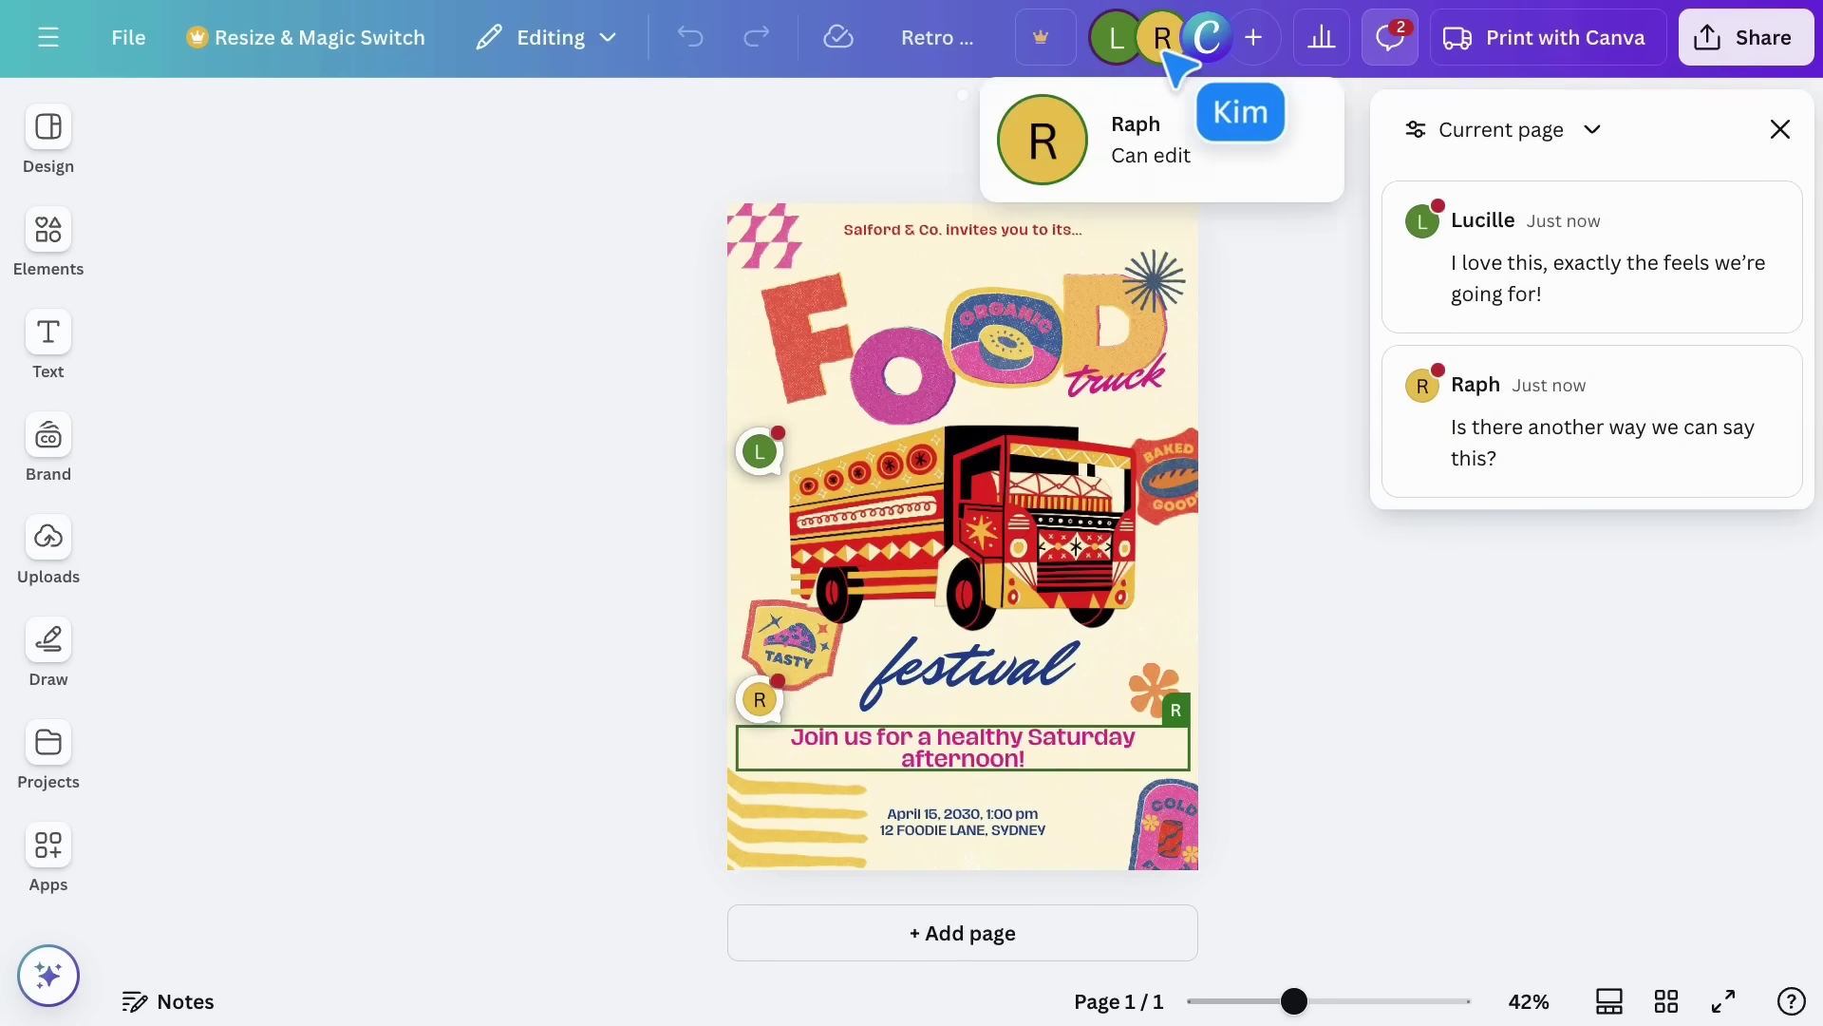
pyautogui.moveTo(1121, 50)
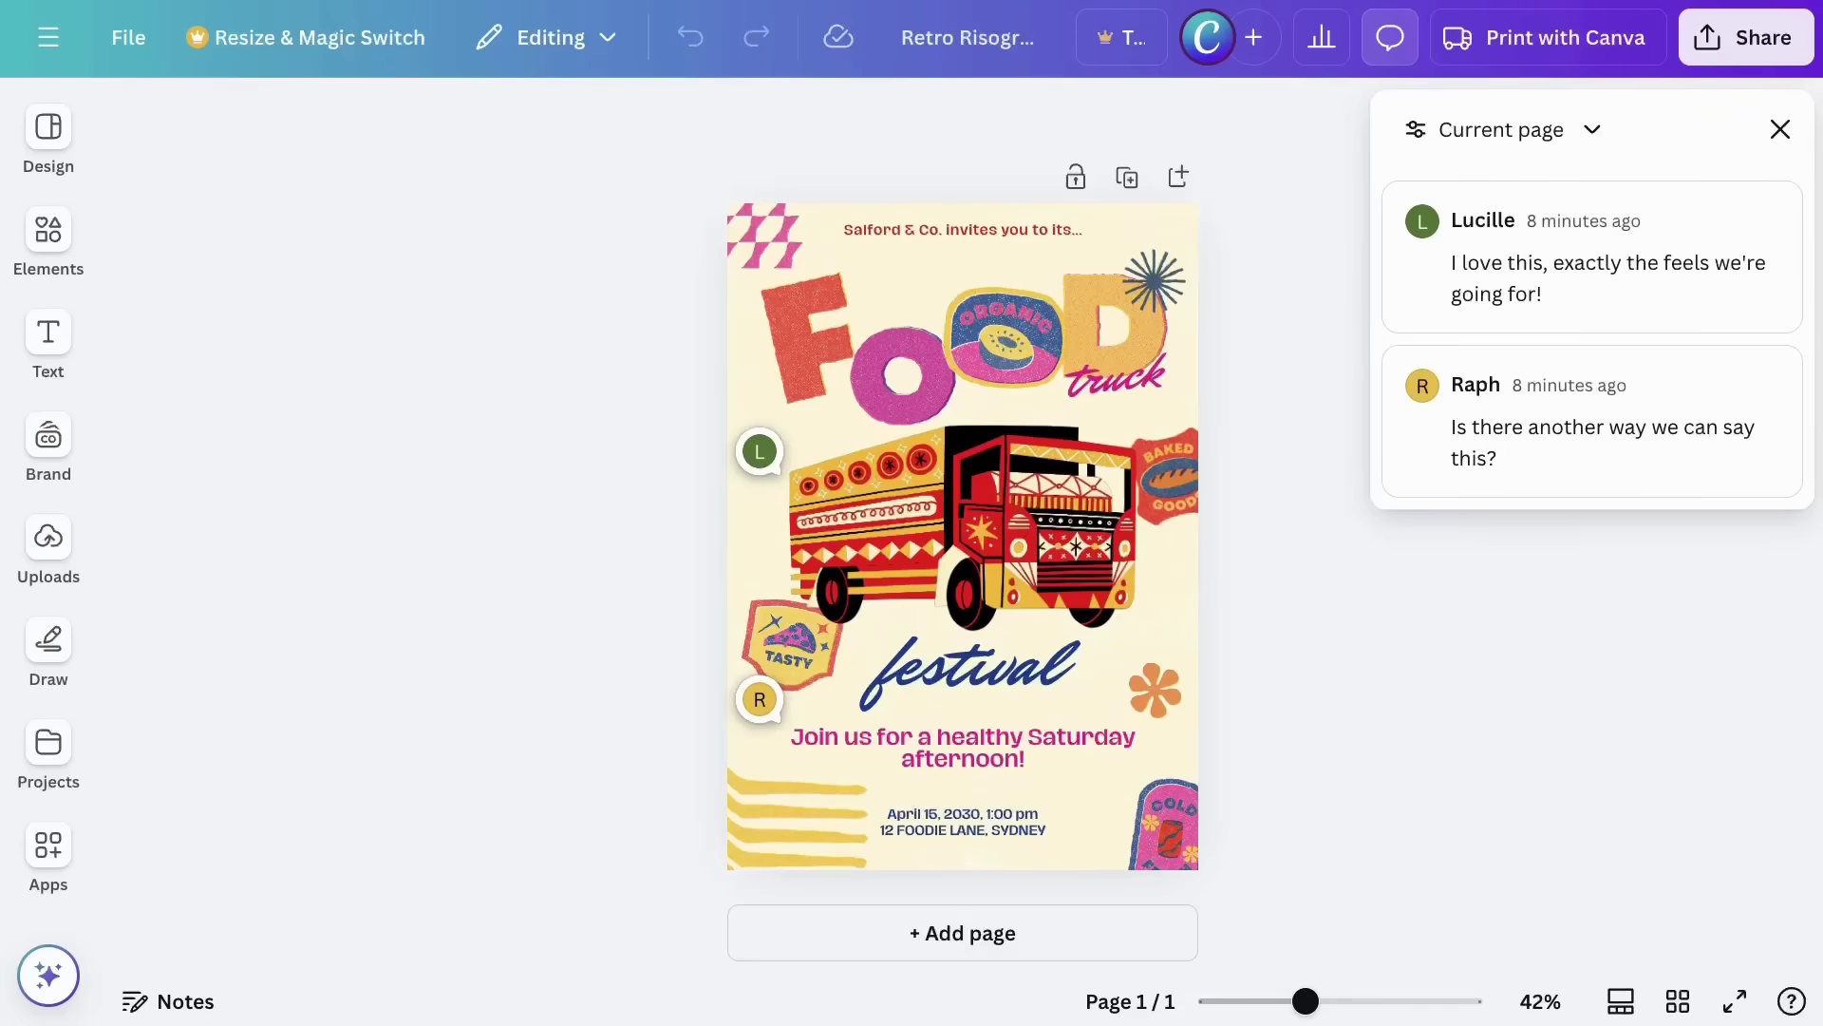
# Post 'Are we happy with this font?' on the festival heading, mentioning and assigning the collaborator
pyautogui.click(1111, 672)
pyautogui.click(904, 562)
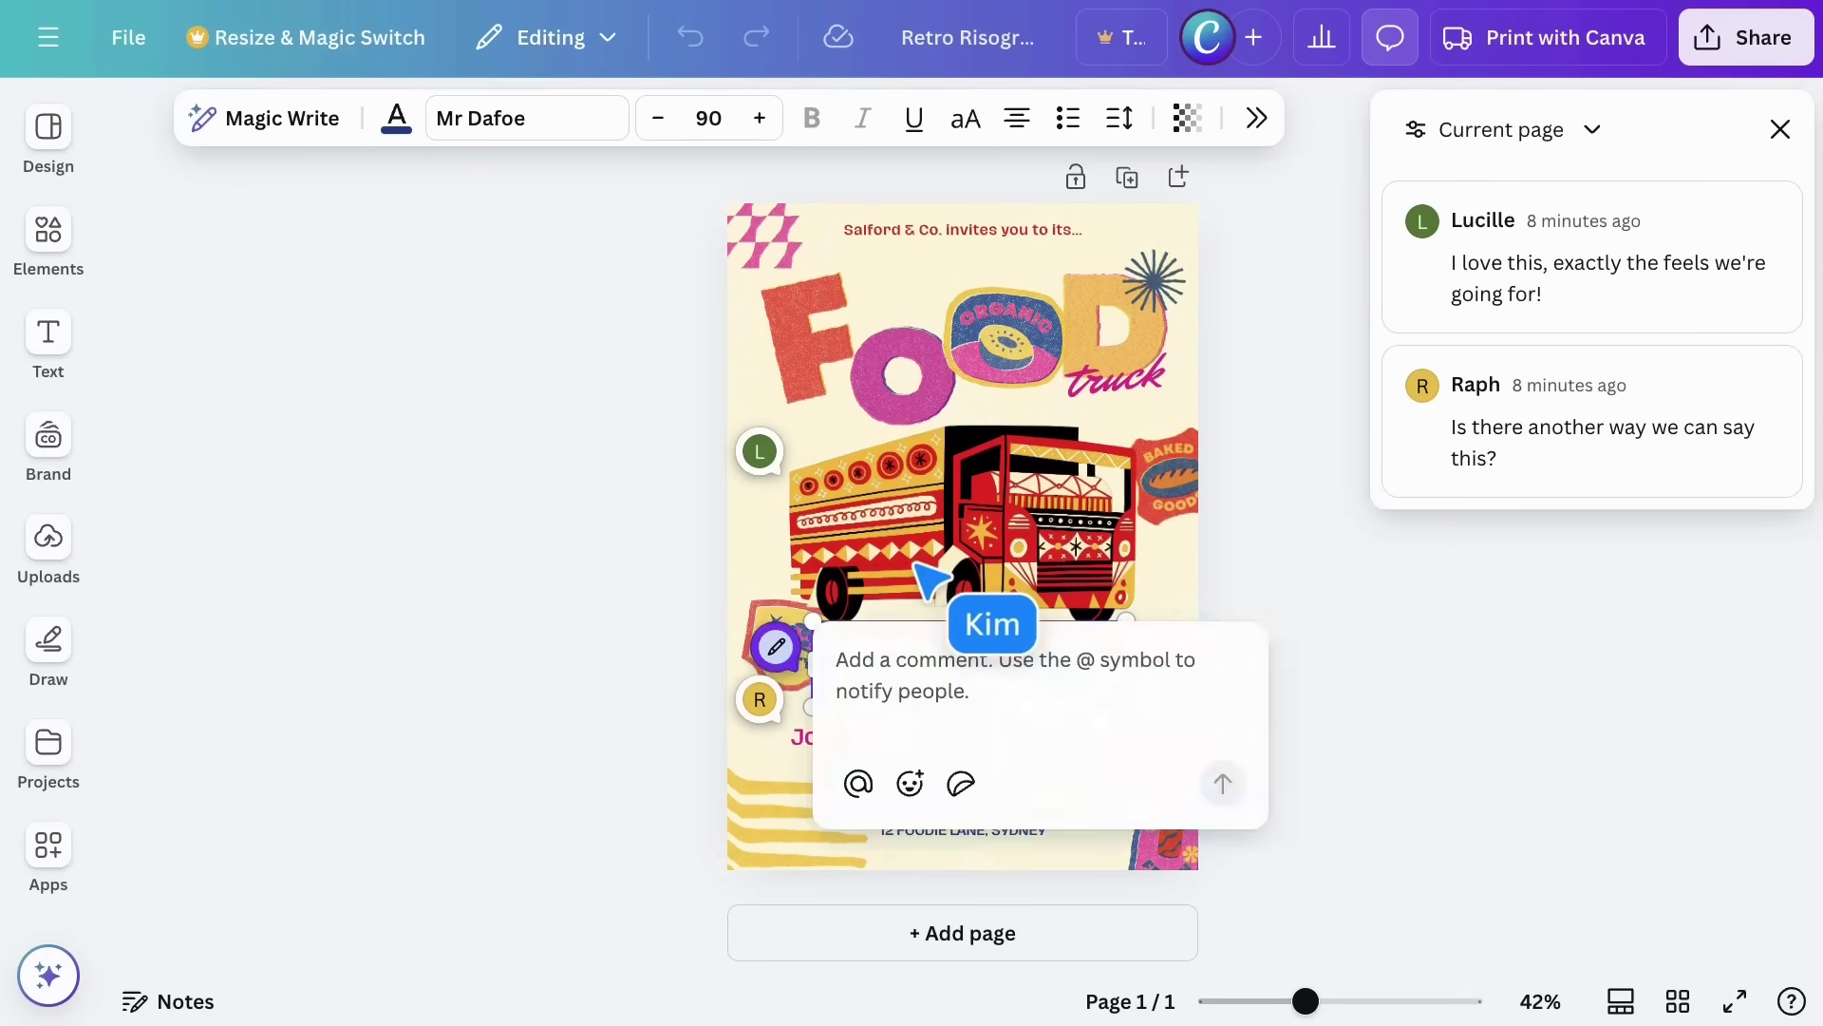
pyautogui.write('@raph')
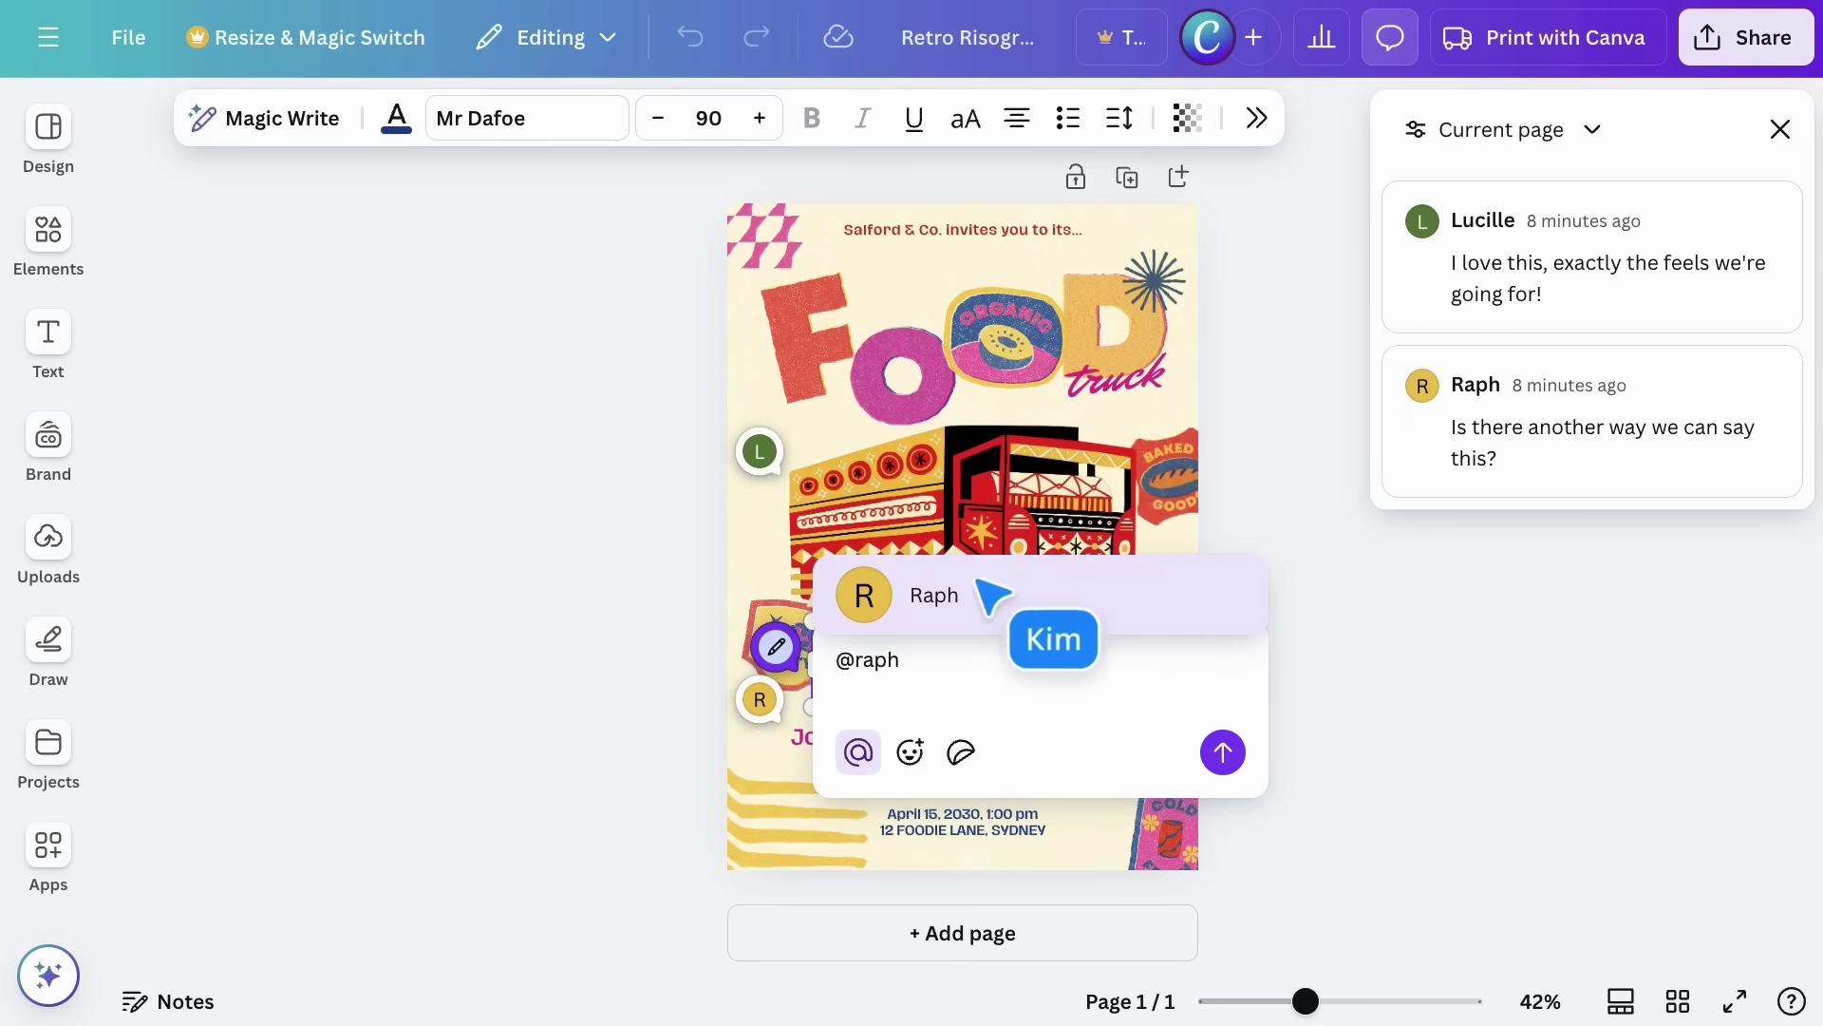
pyautogui.click(1071, 604)
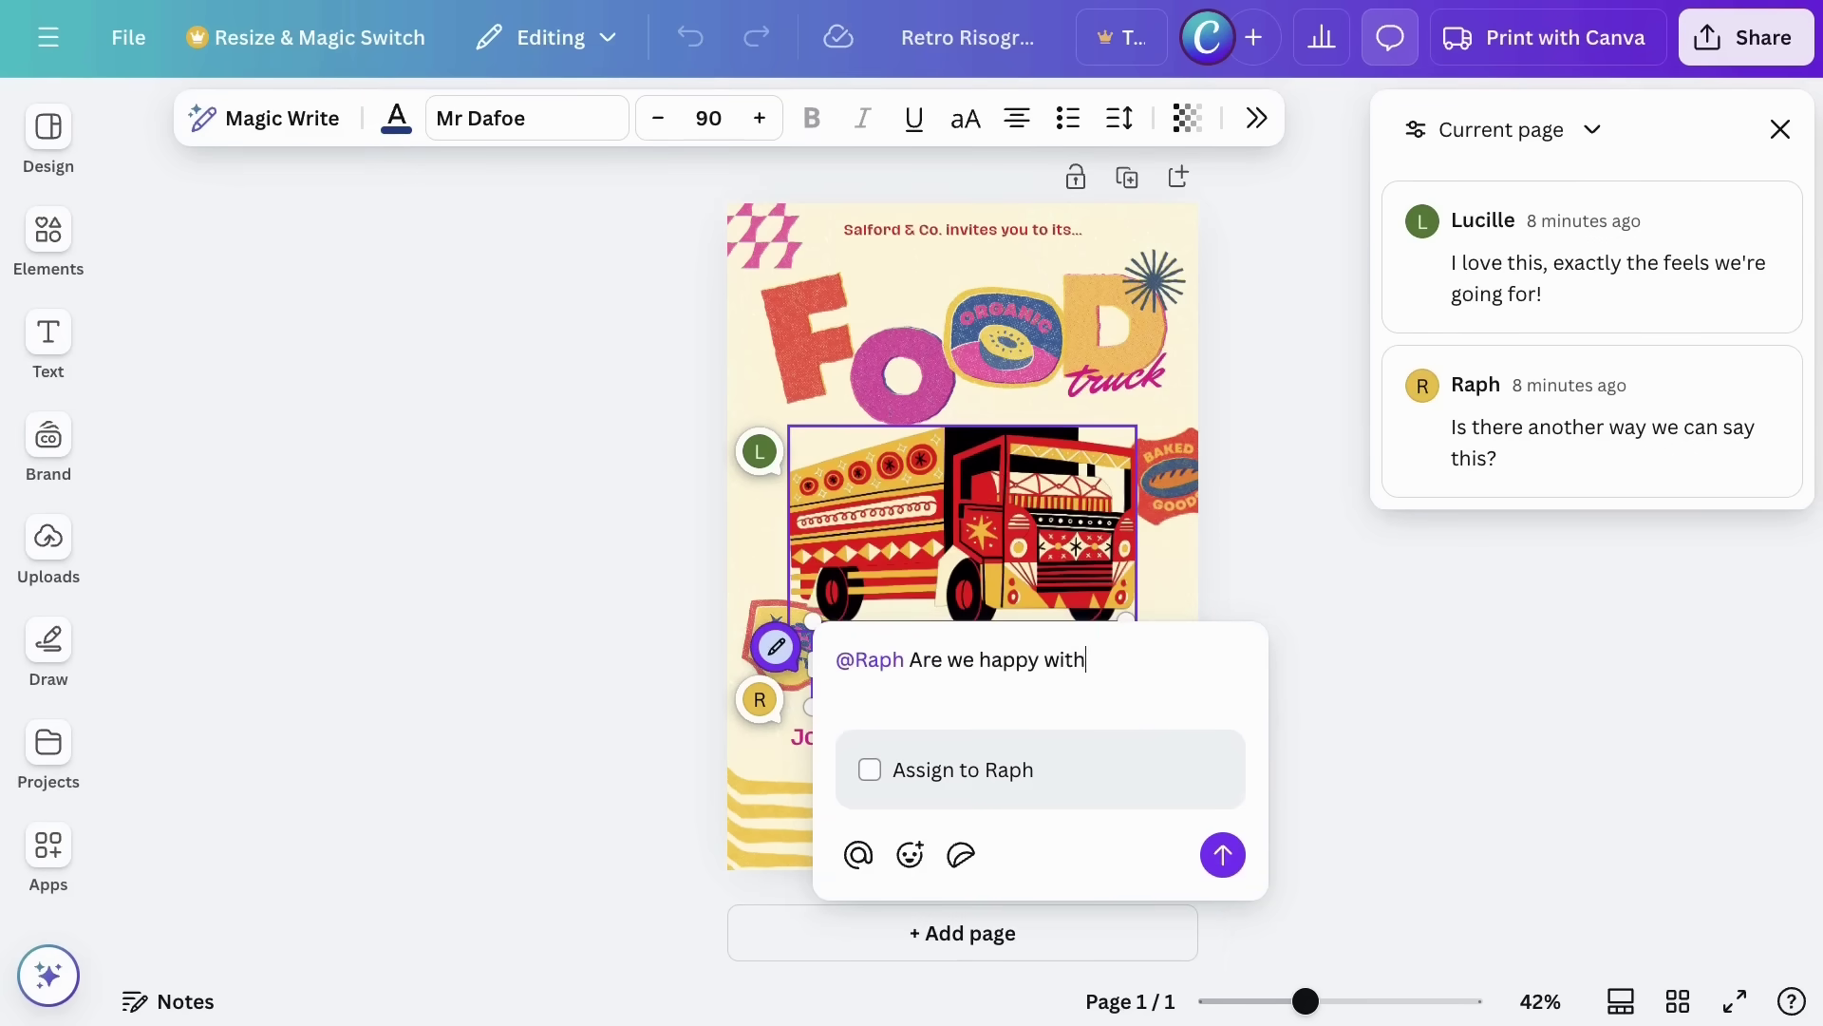
pyautogui.click(872, 771)
pyautogui.click(1222, 854)
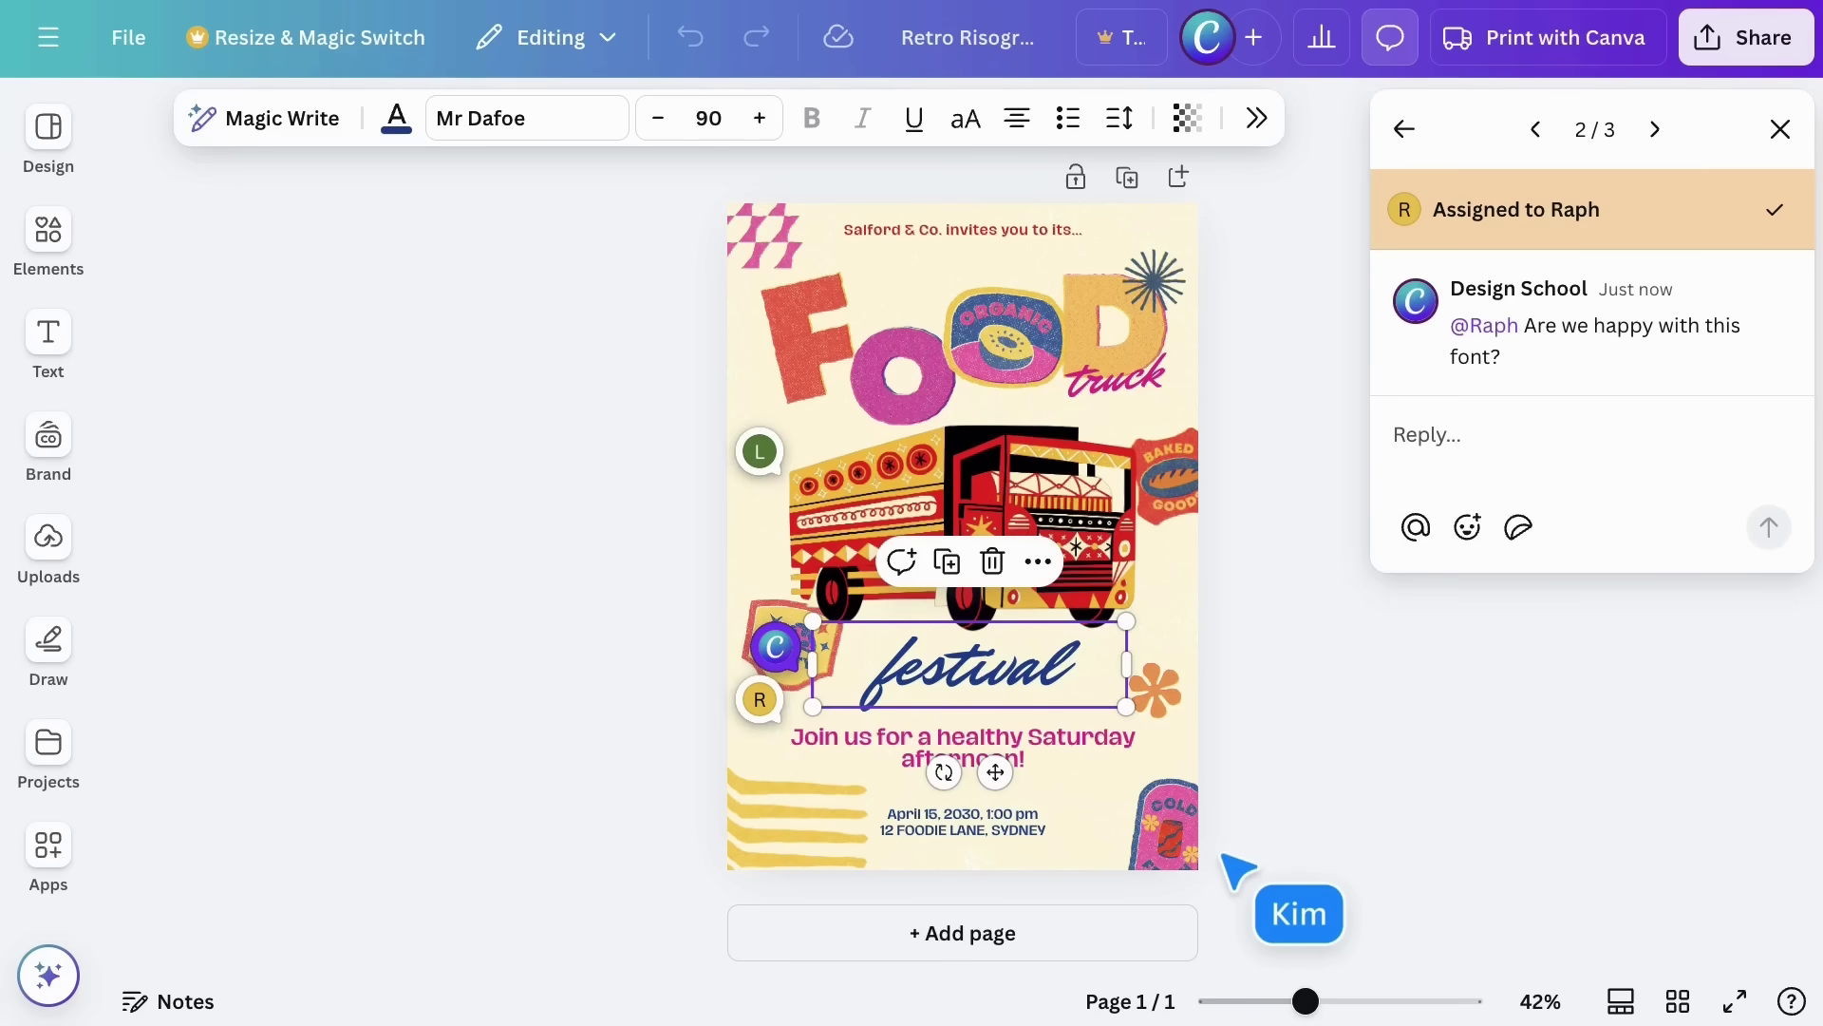
# Add a heart reaction to the first comment thread
pyautogui.click(1536, 130)
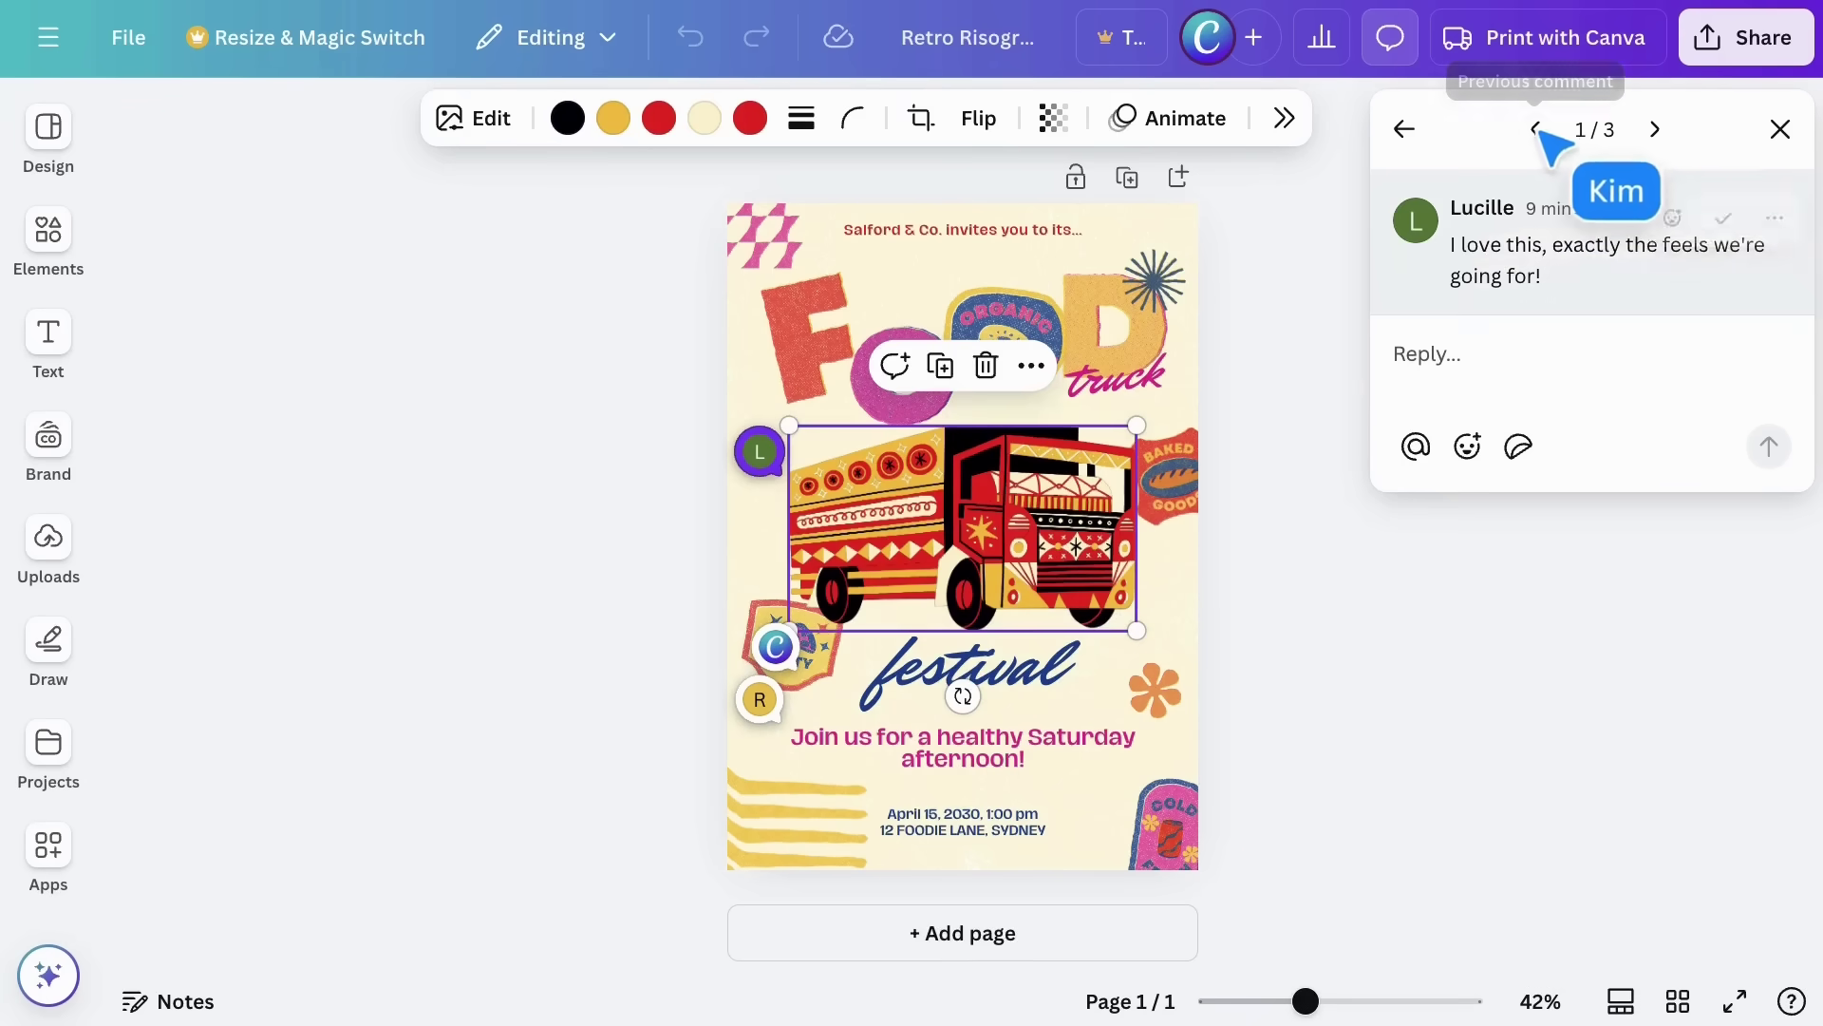
pyautogui.click(1671, 209)
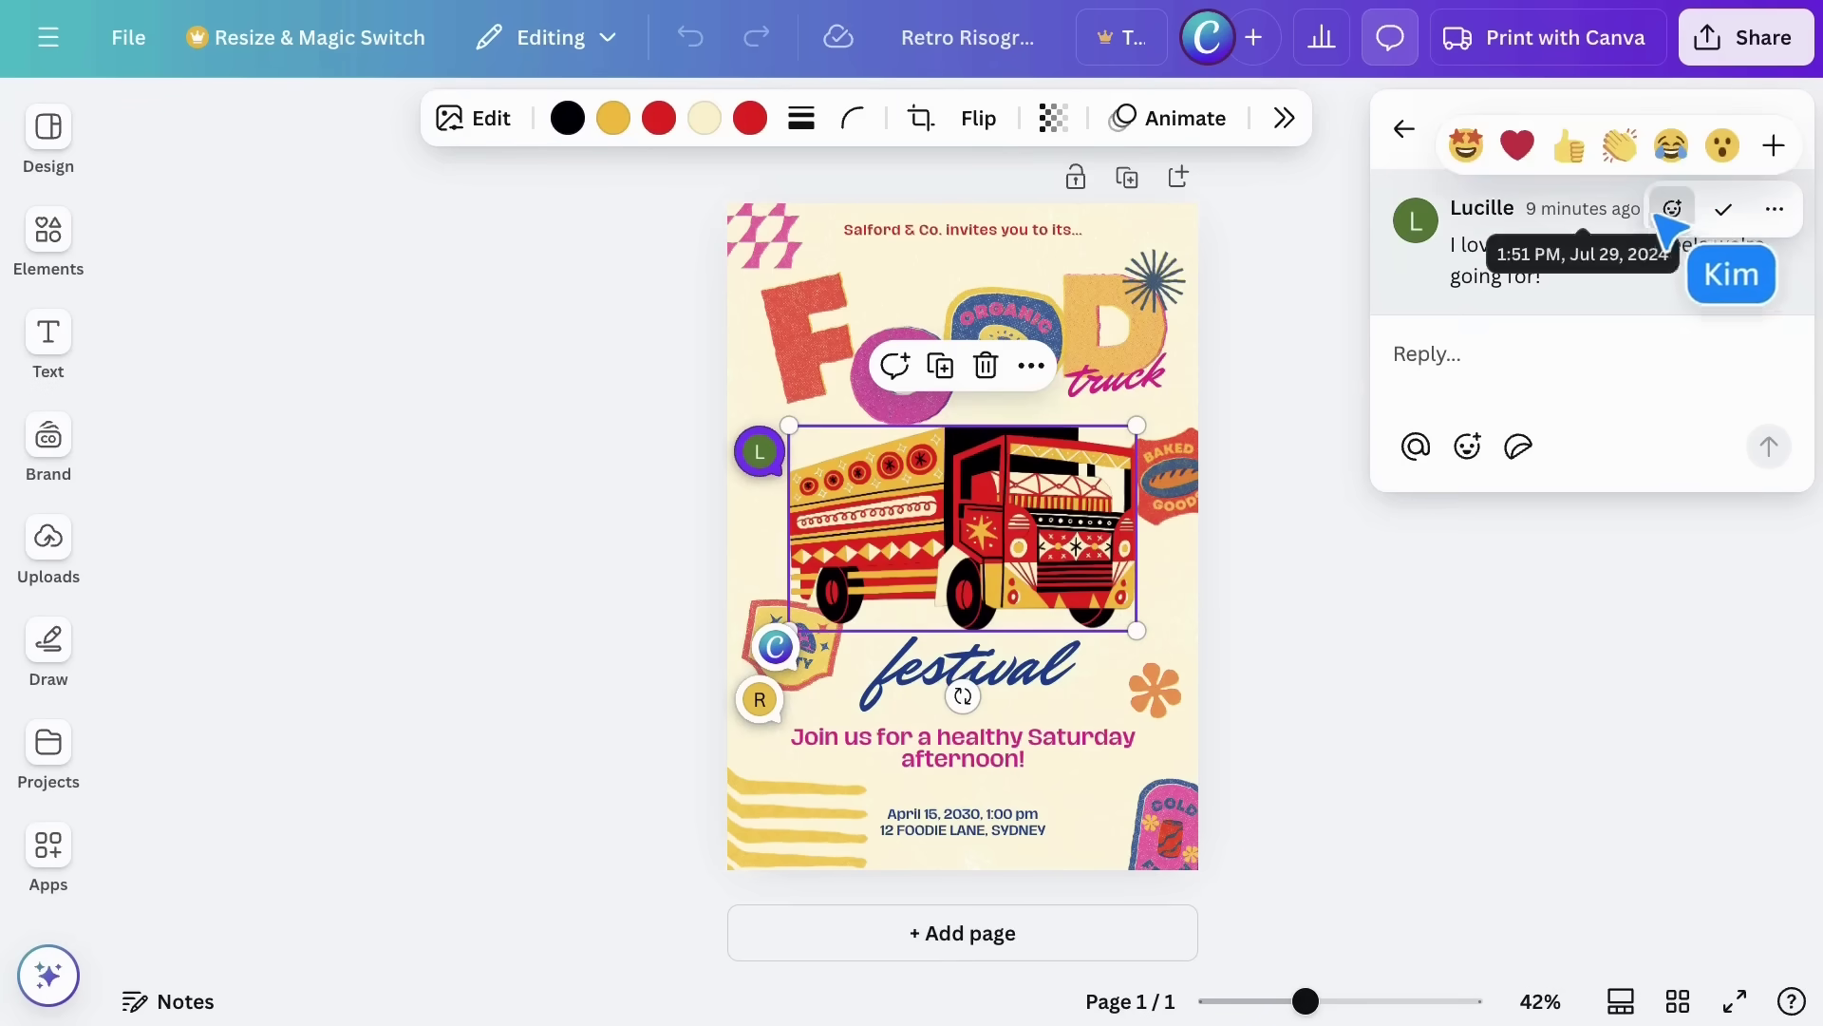
pyautogui.click(1519, 148)
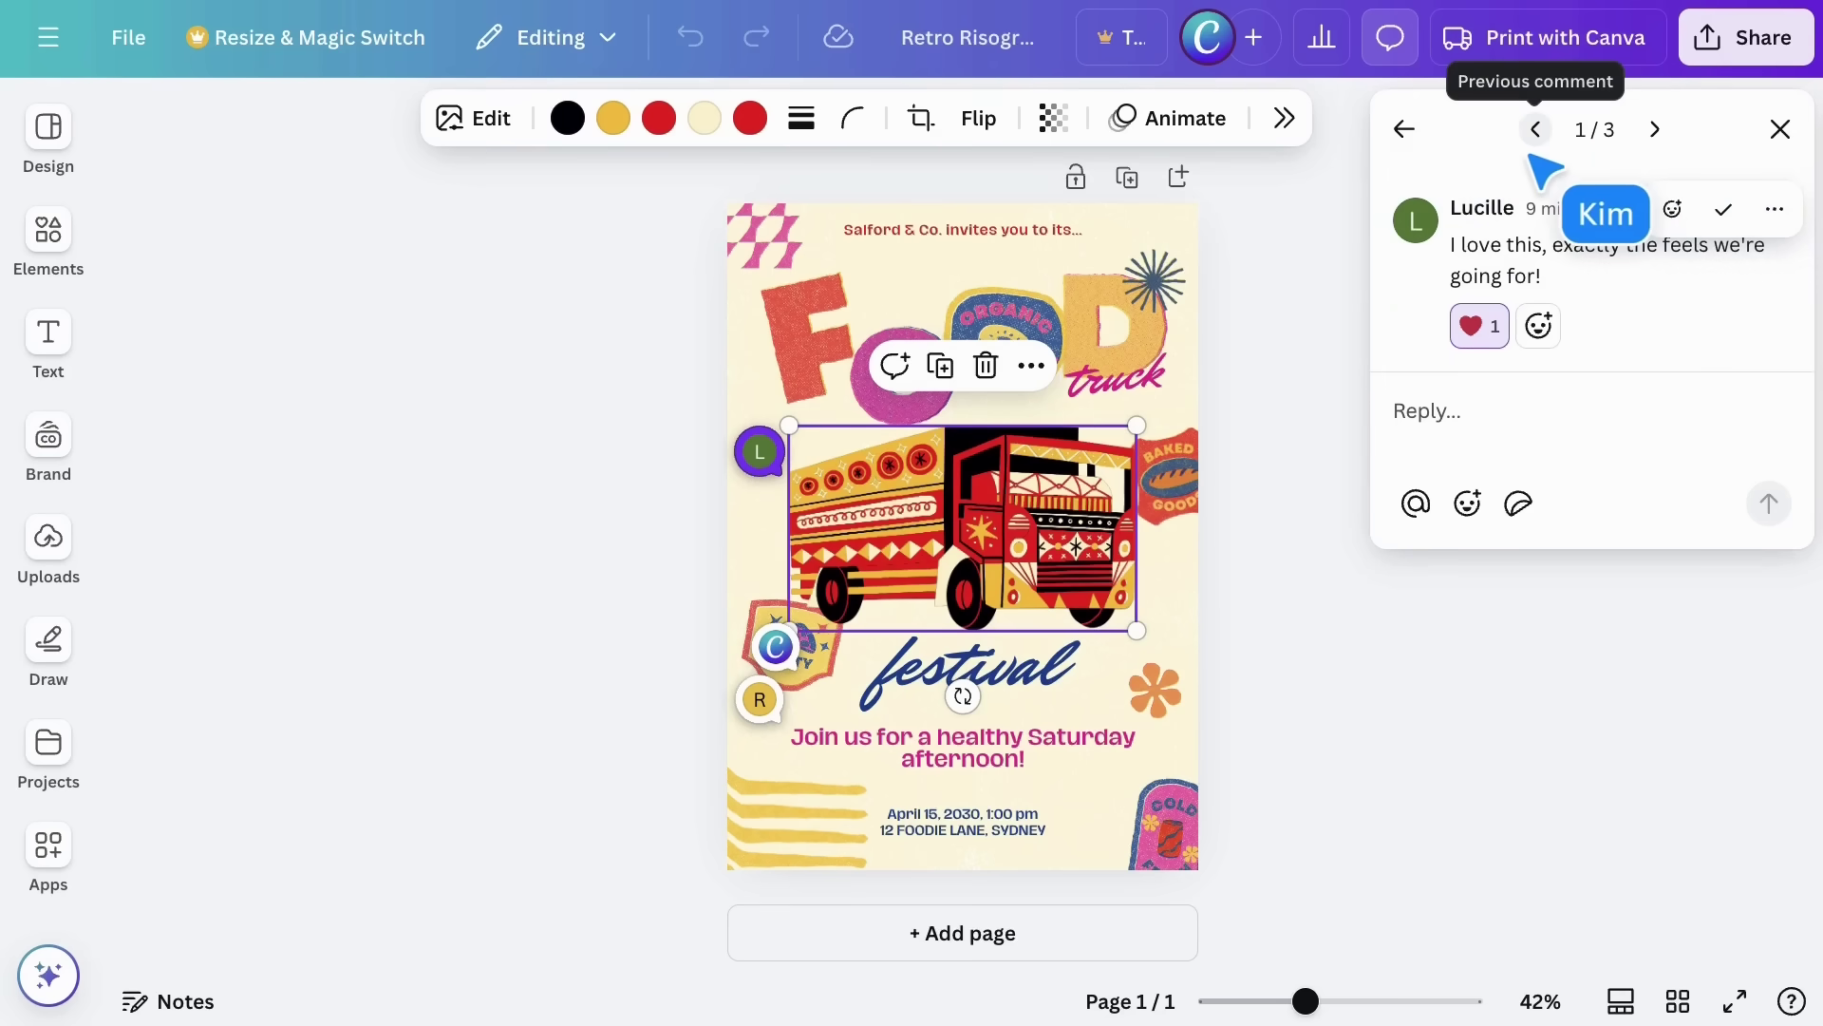
# Reply 'Good point. Let me run it through Magic Write!' on the third comment, then close comments
pyautogui.click(1023, 750)
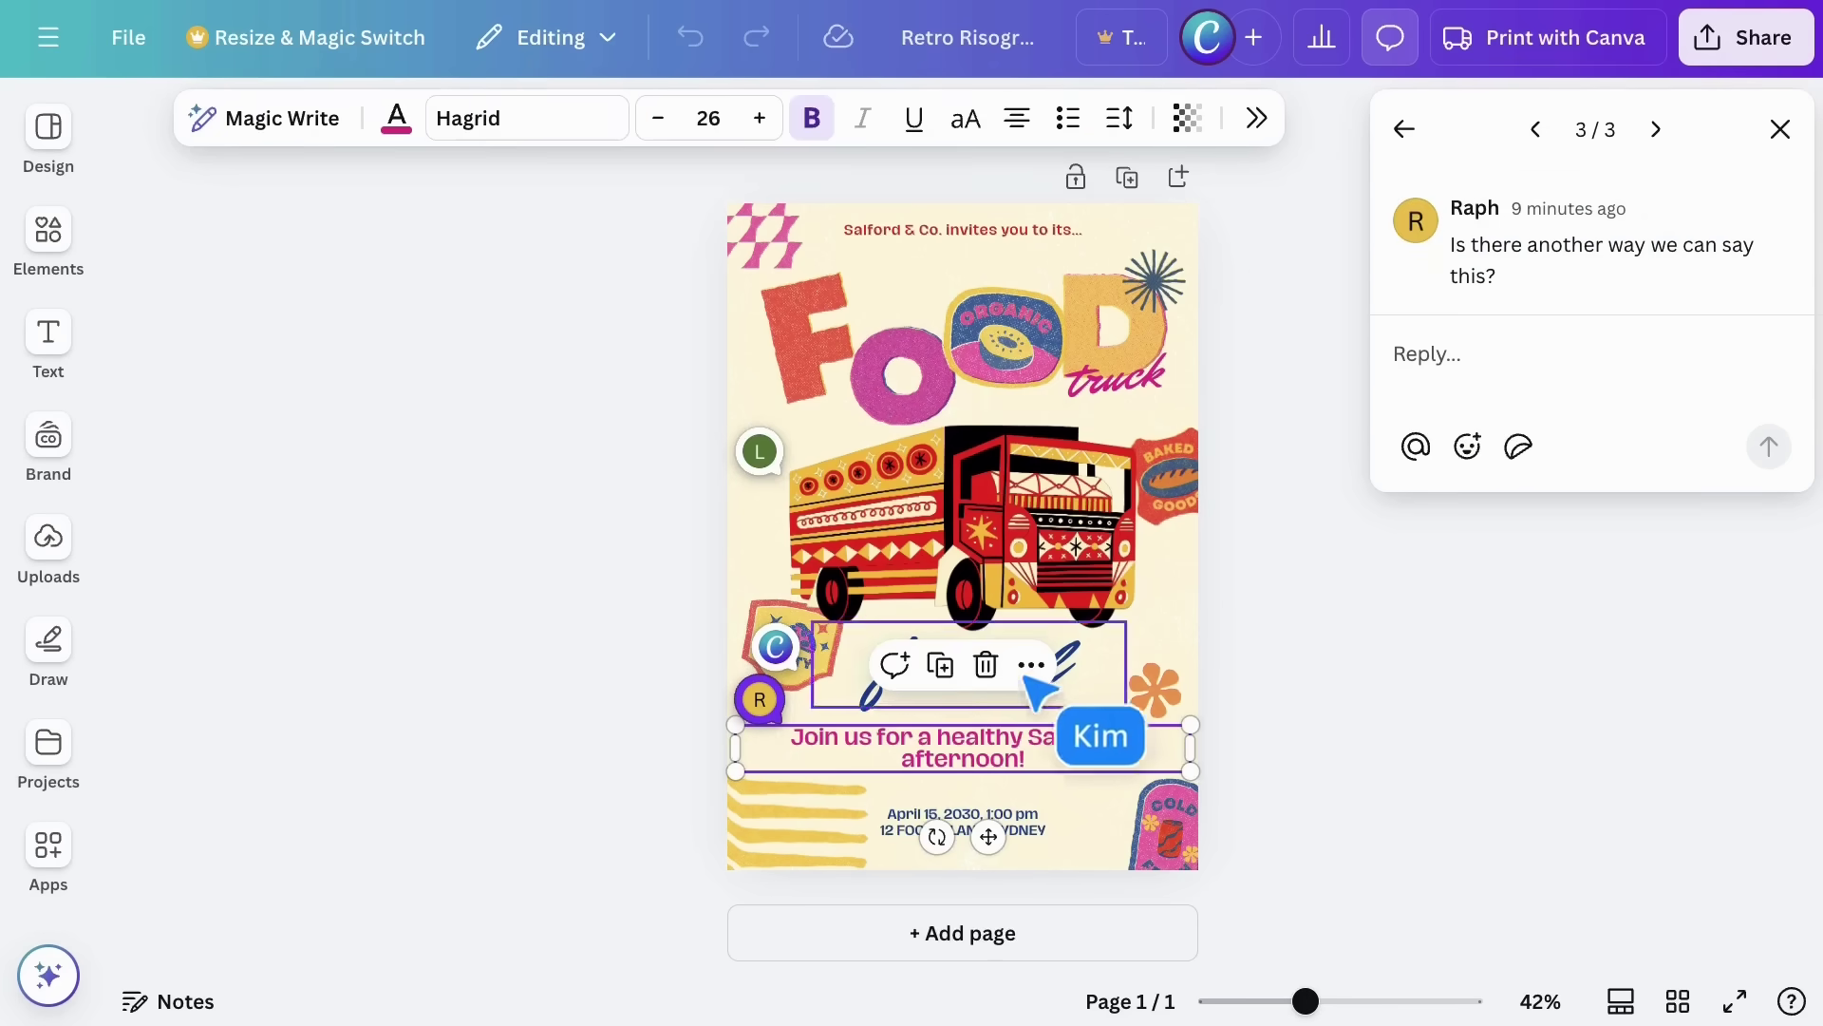
pyautogui.click(1553, 362)
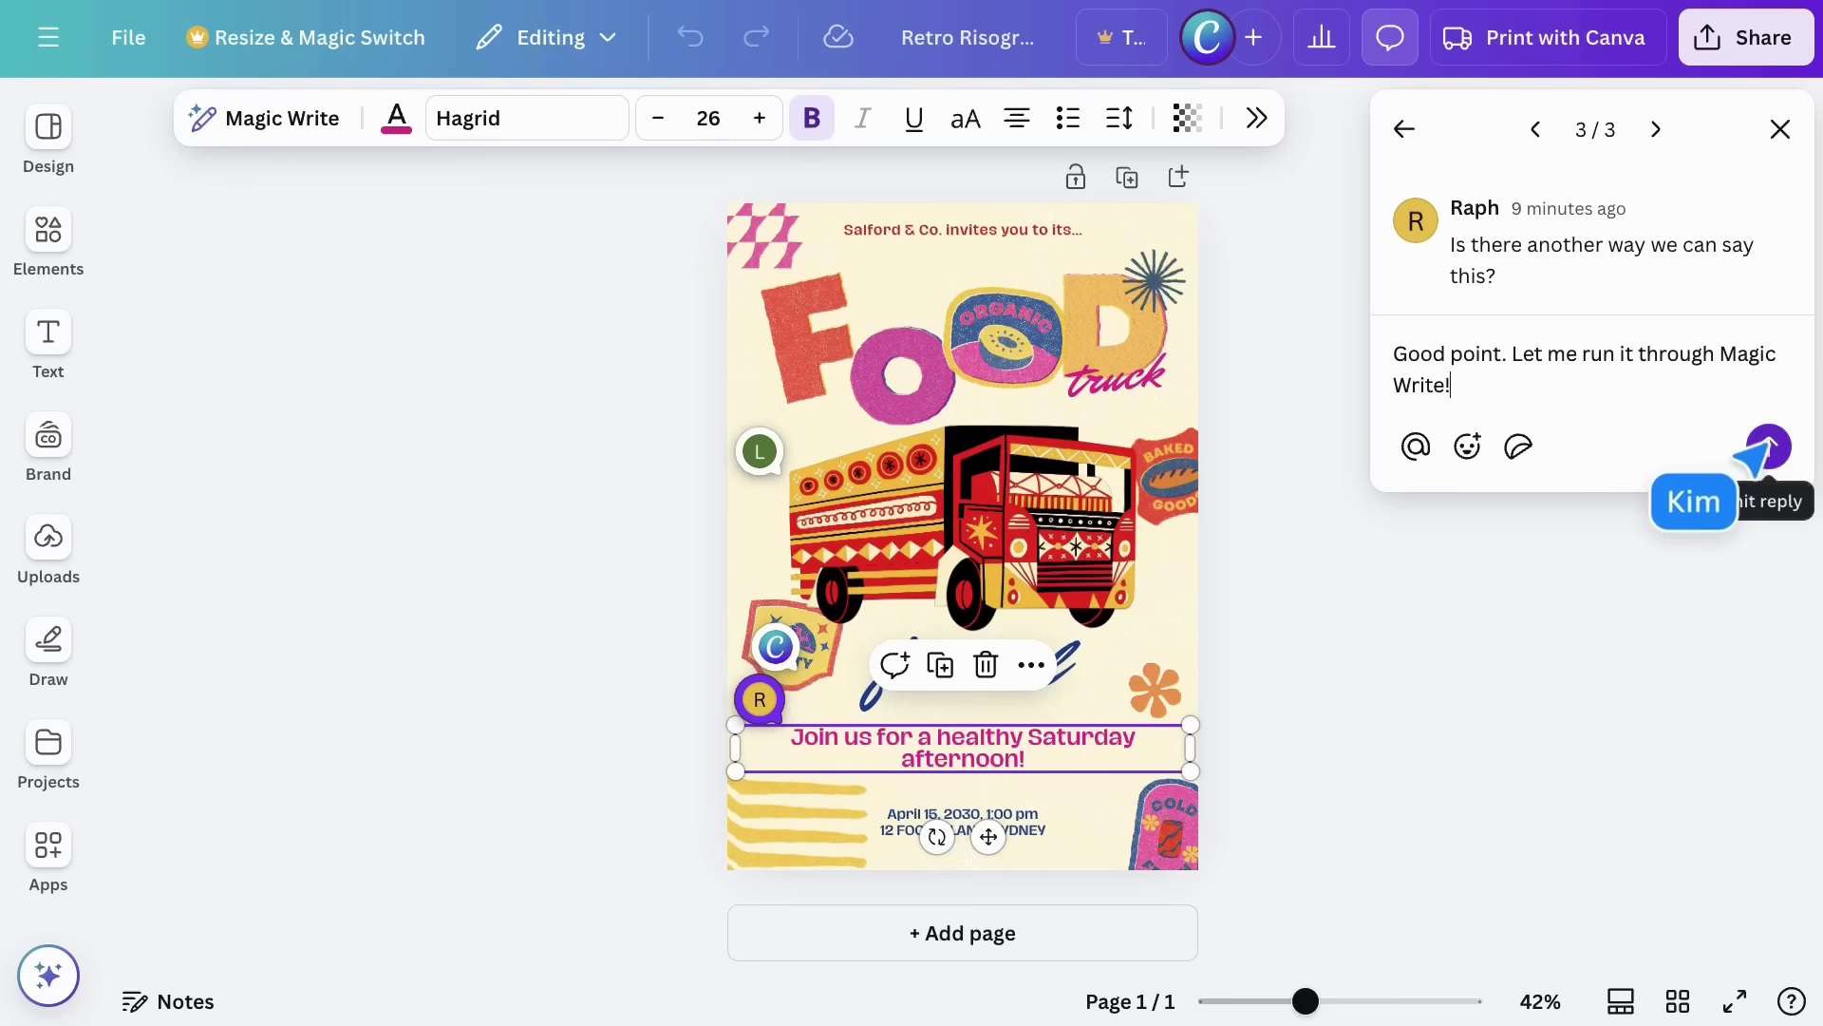
pyautogui.click(1767, 446)
pyautogui.click(1780, 130)
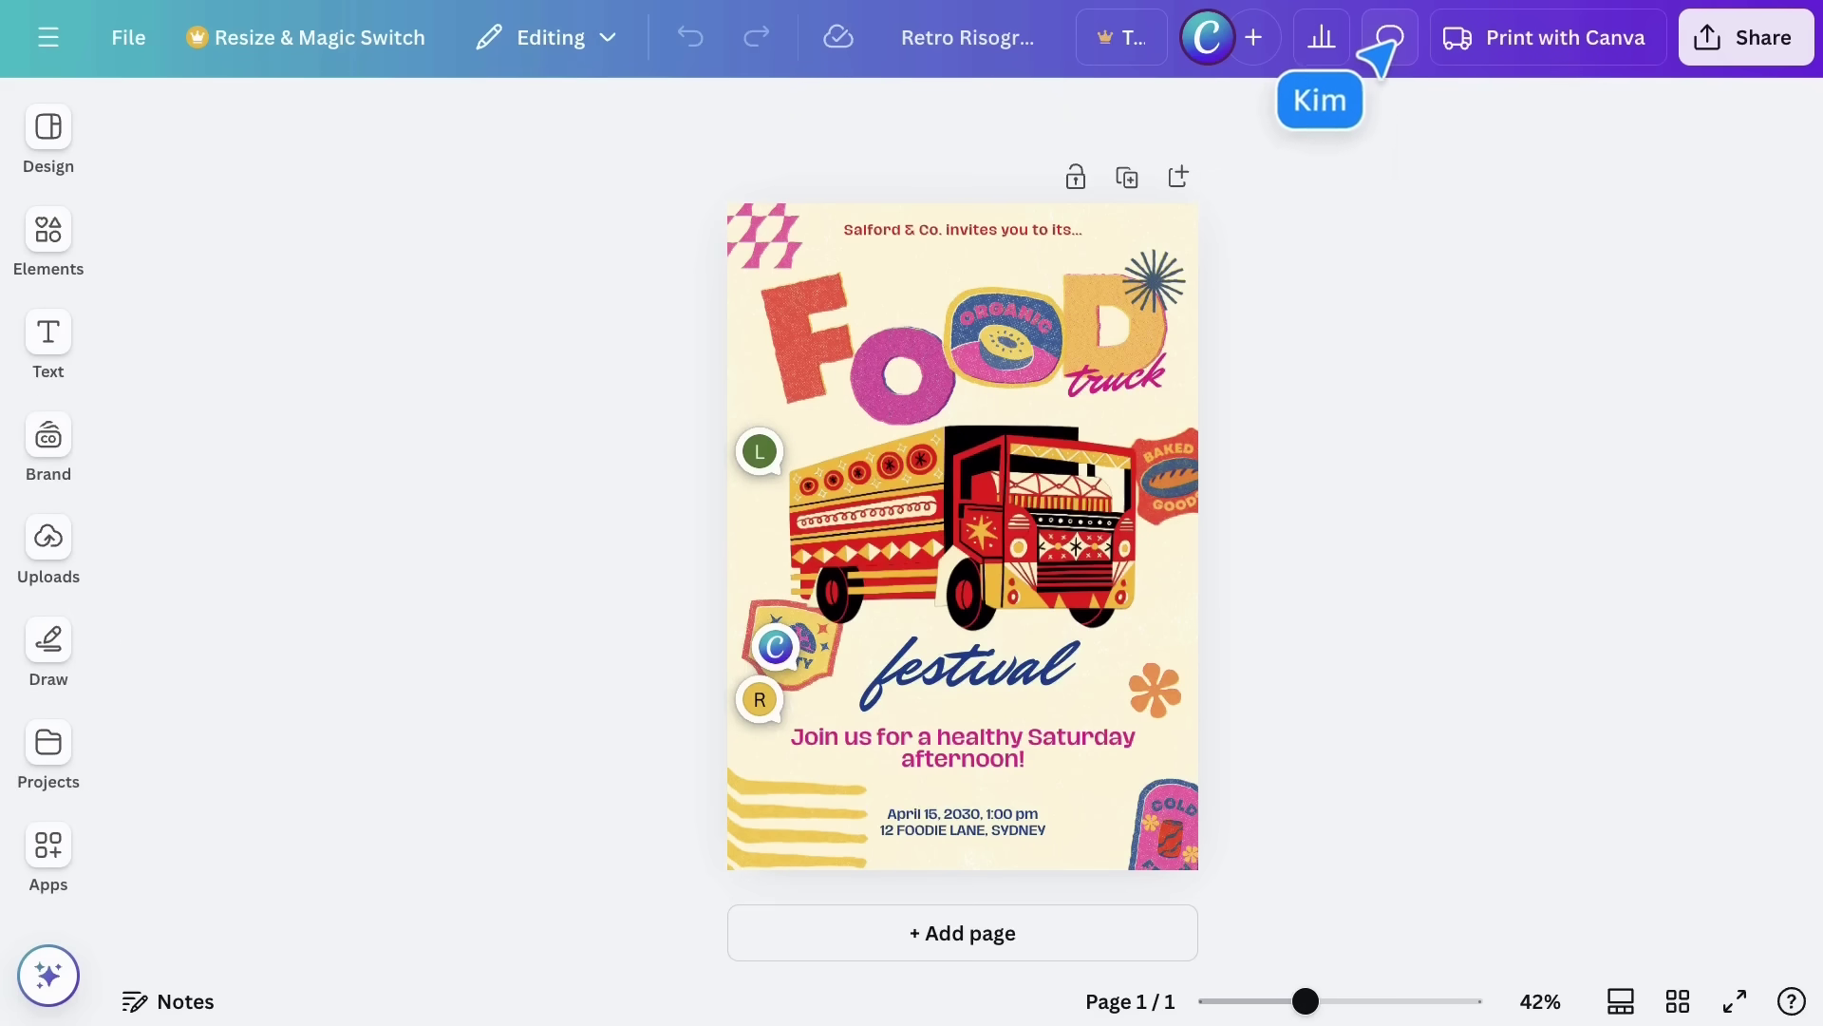
# Hide the comment markers through the comments panel's 'Current page' filter
pyautogui.click(1387, 40)
pyautogui.click(1557, 137)
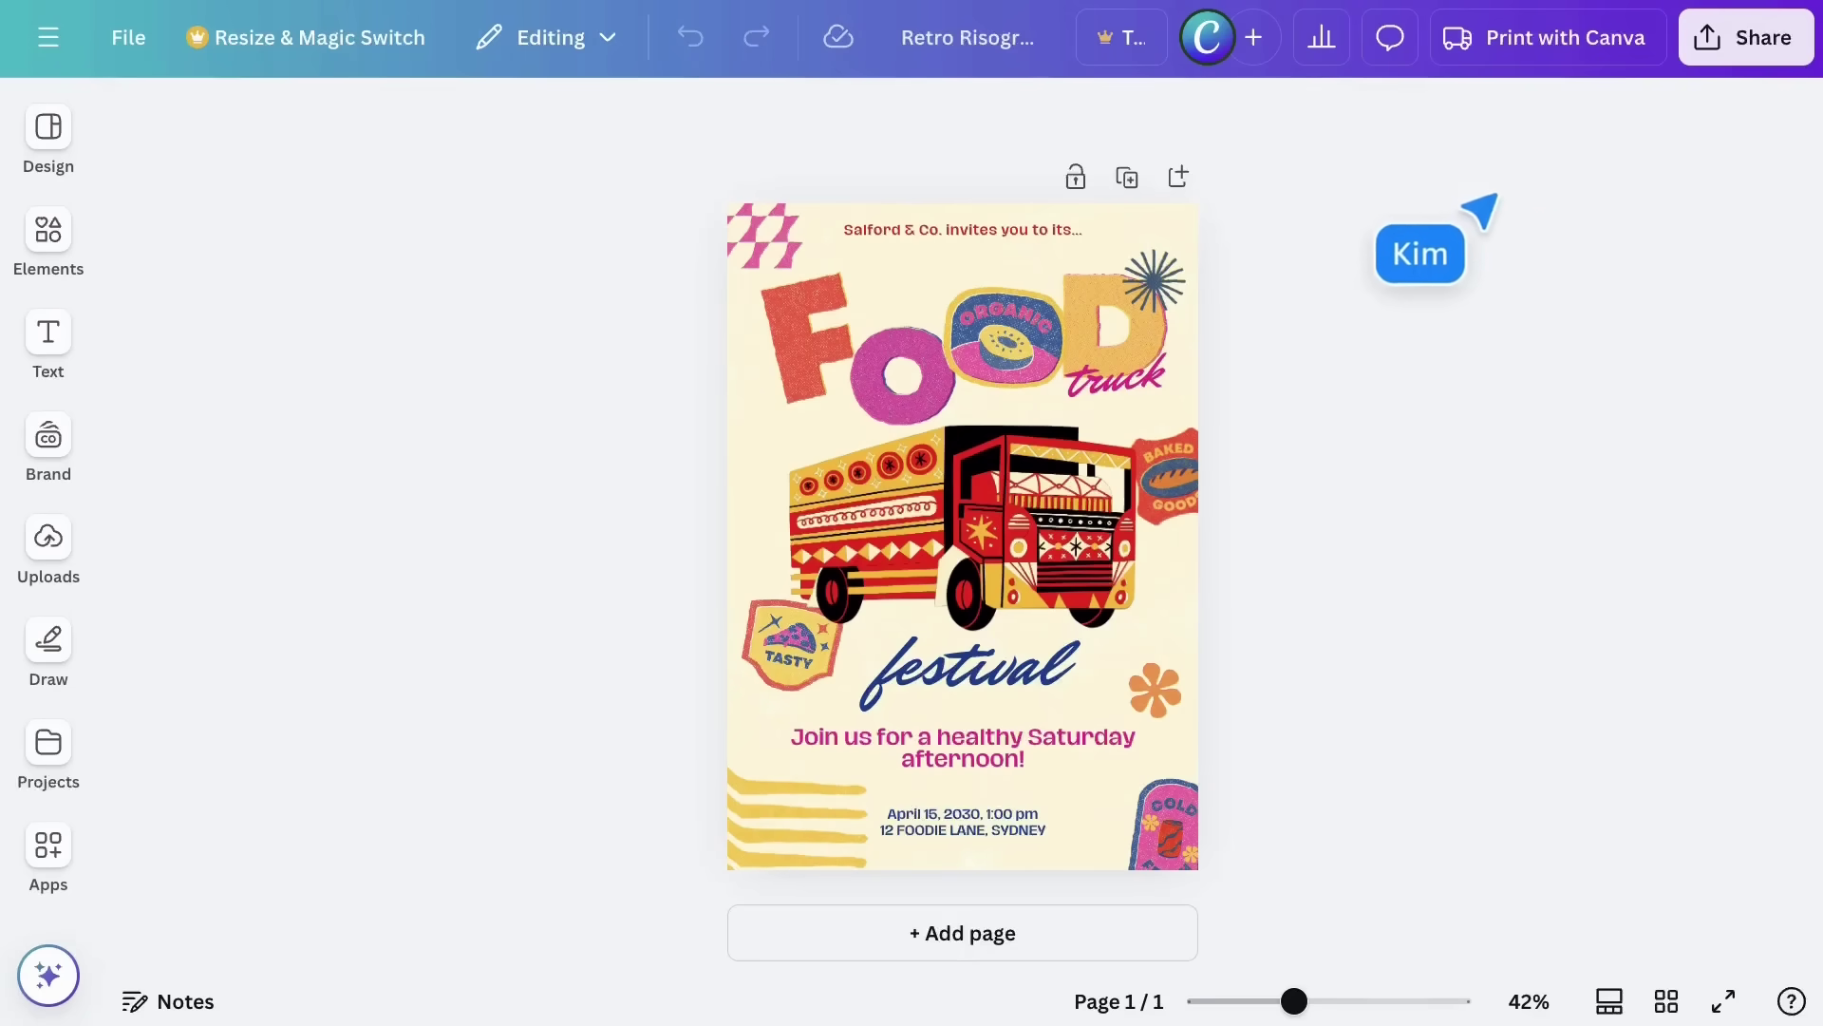
pyautogui.click(1748, 52)
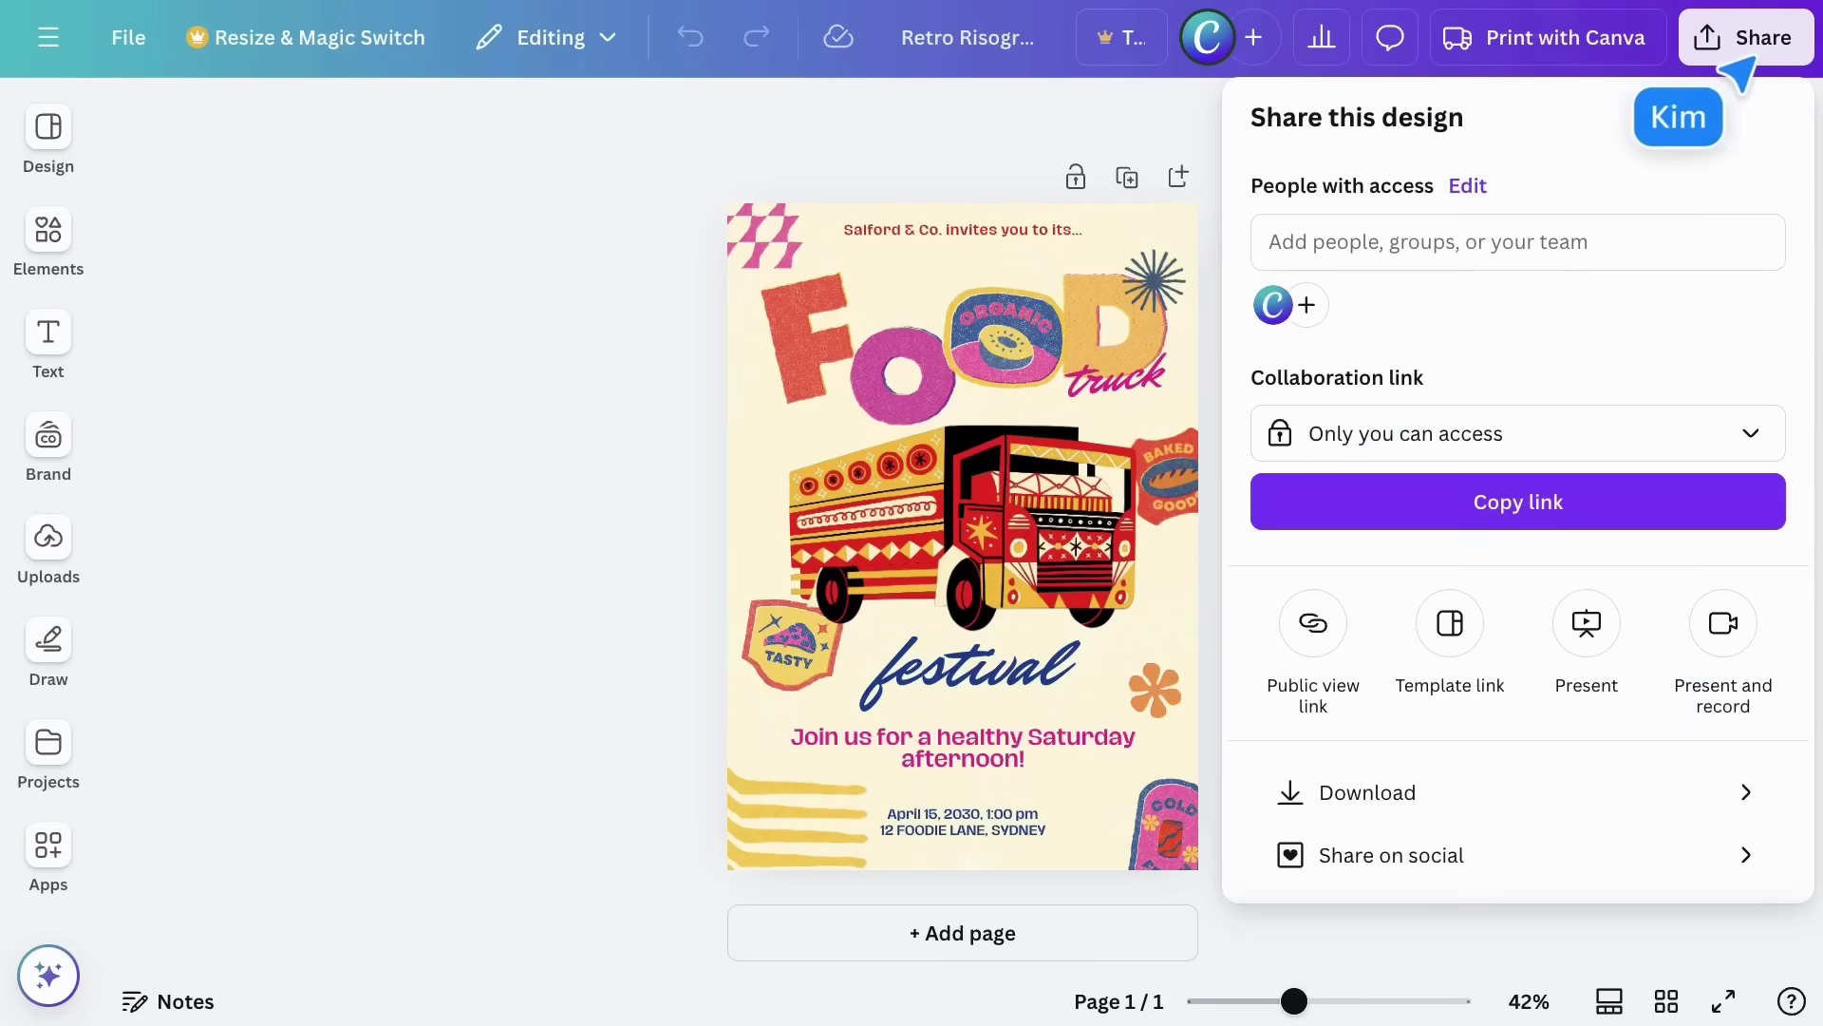
# Create a public view-only link, copy it, and return to the canvas
pyautogui.click(1299, 638)
pyautogui.click(1548, 698)
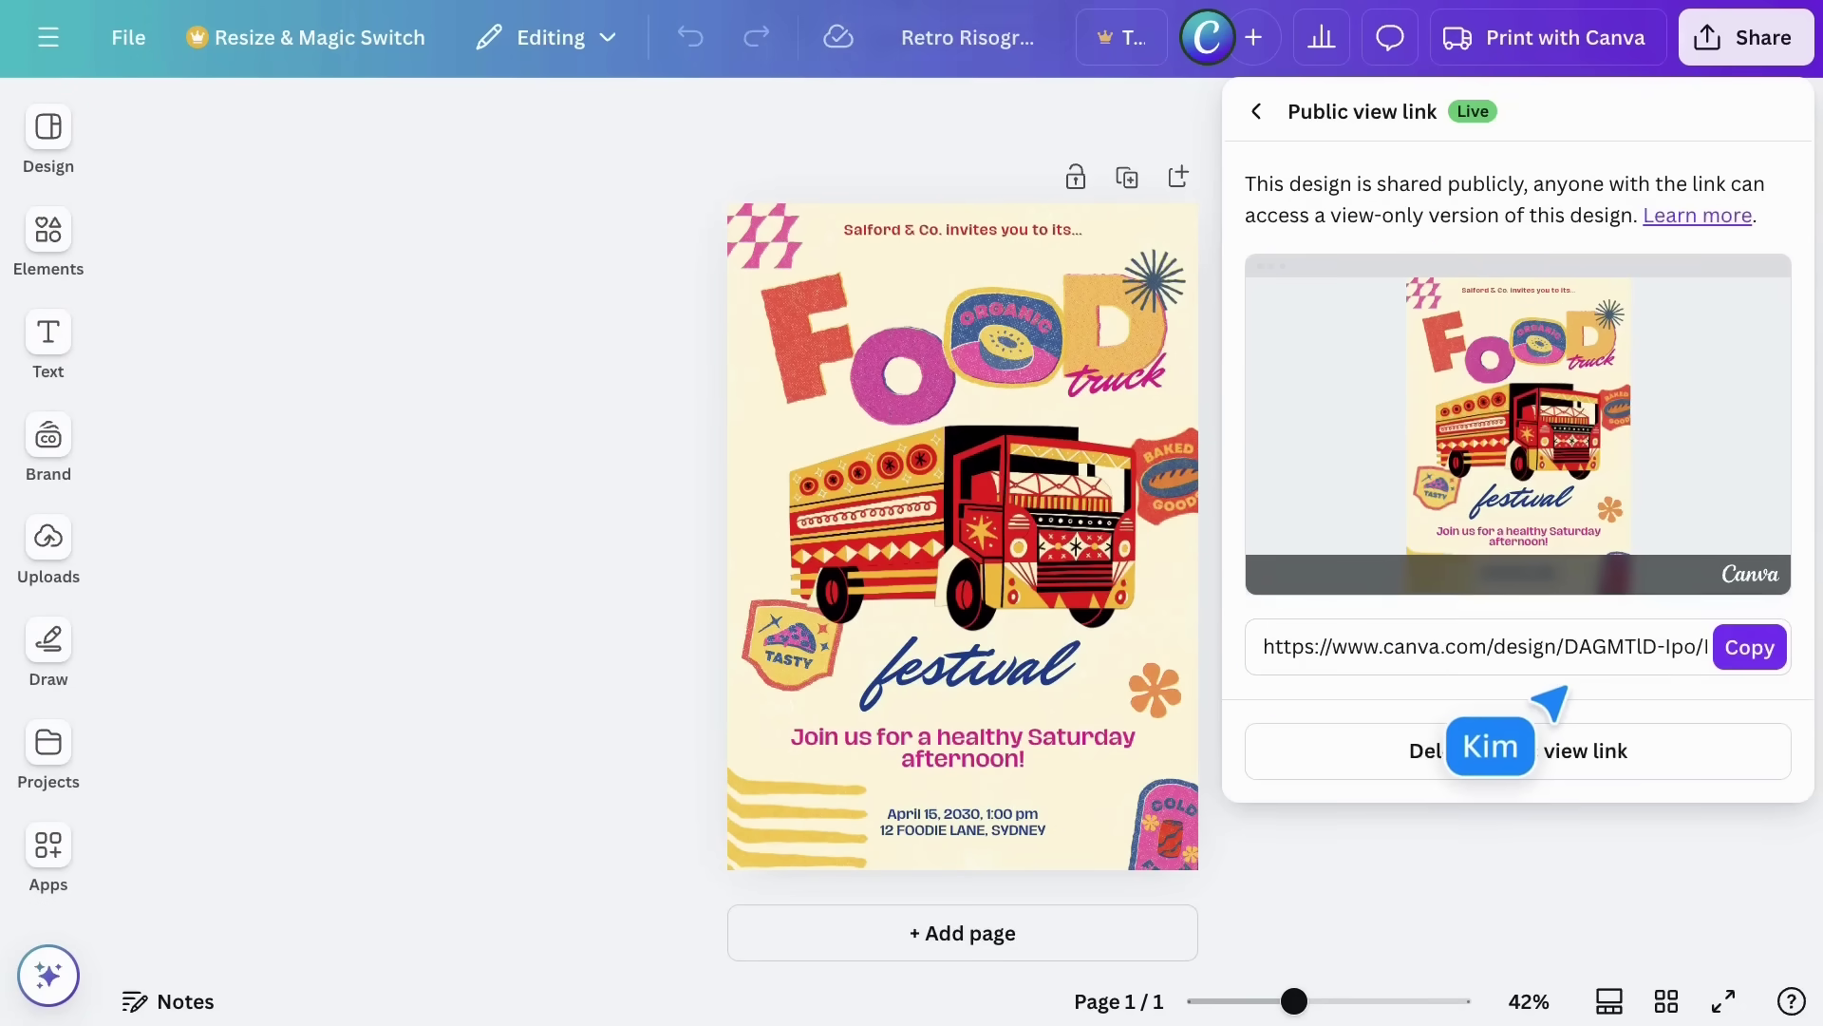
pyautogui.click(1733, 647)
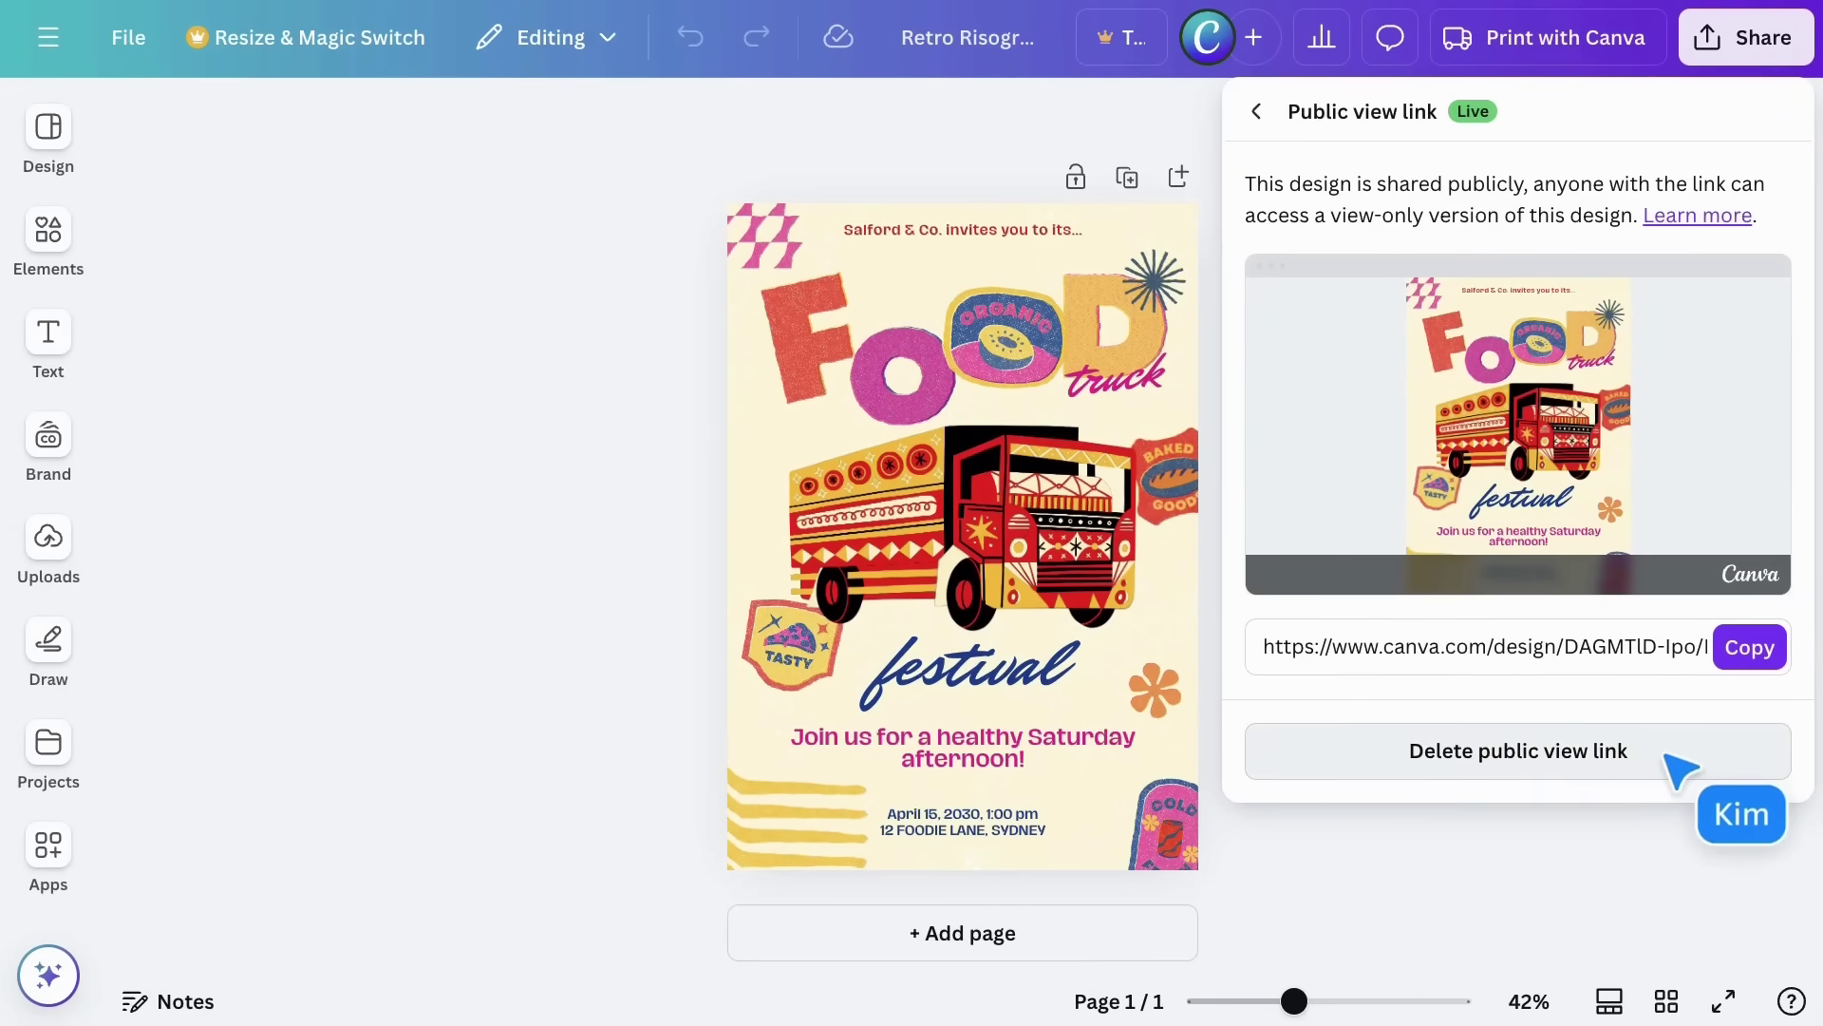
pyautogui.click(698, 501)
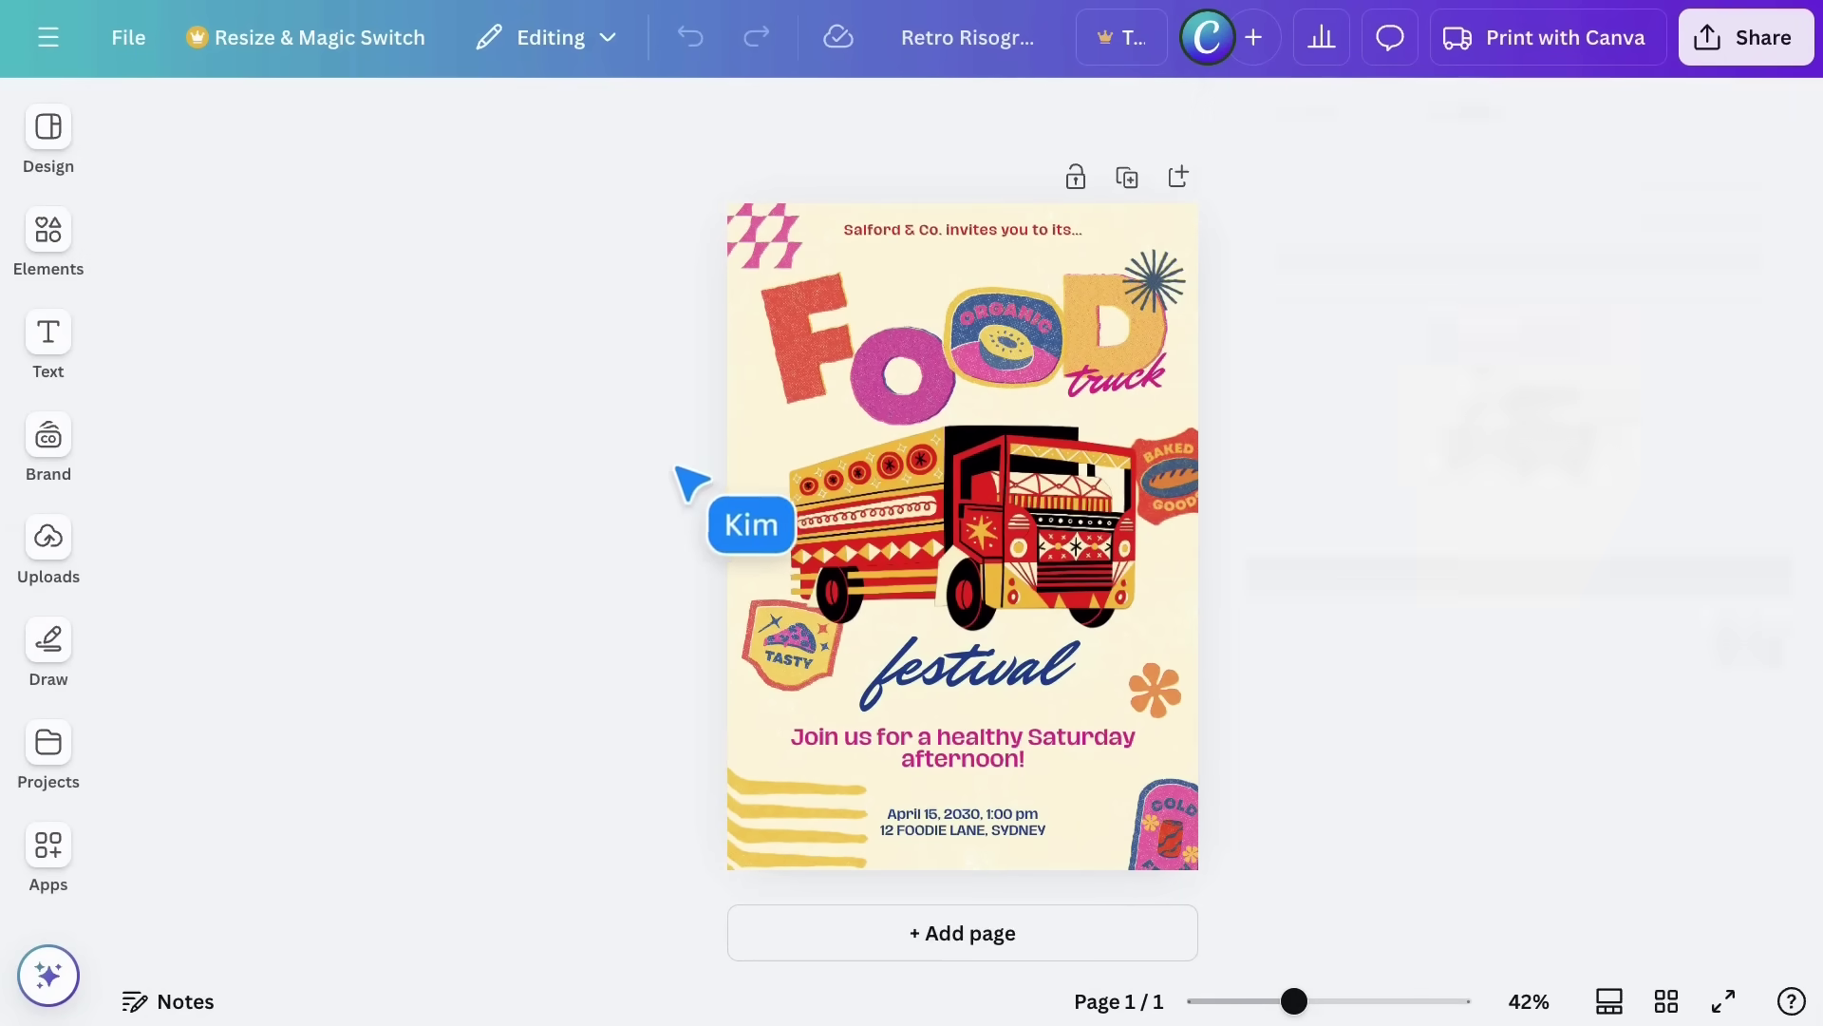
# Place the recently used pink blob over the truck, rotate it wide, and enlarge it
pyautogui.click(65, 246)
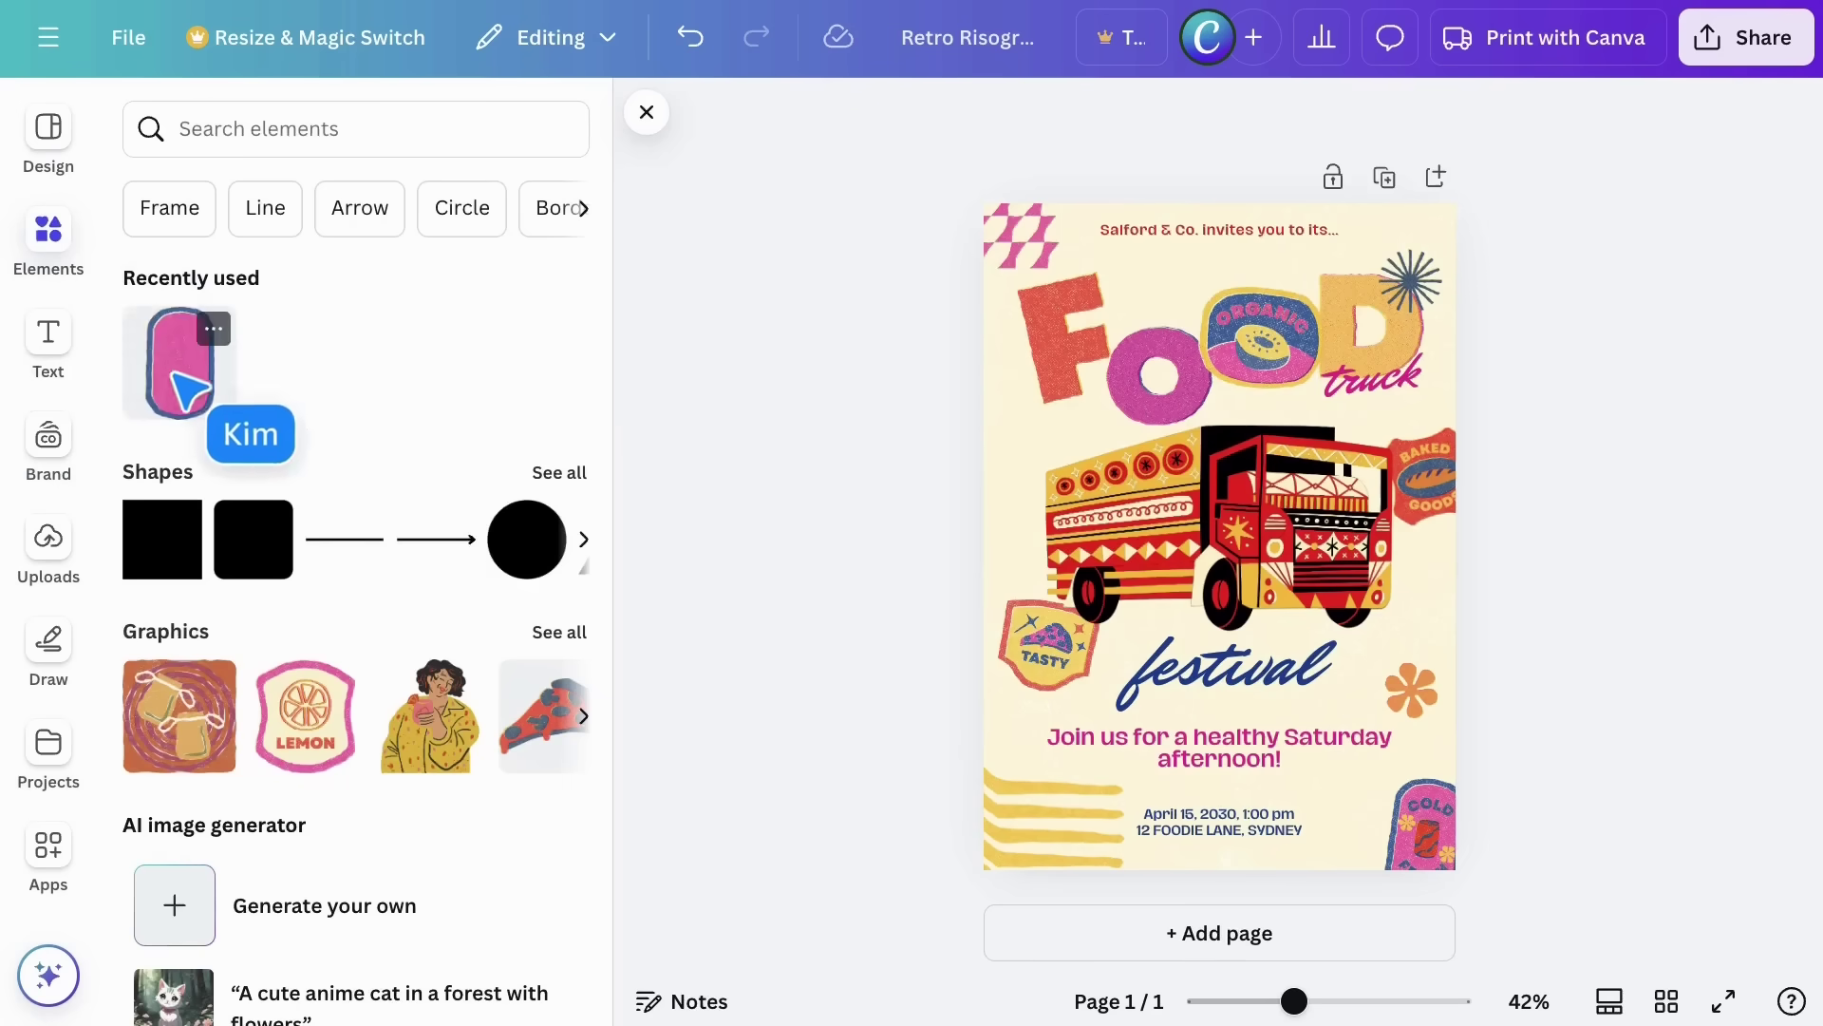
pyautogui.moveTo(179, 378); pyautogui.dragTo(1152, 541)
pyautogui.click(647, 112)
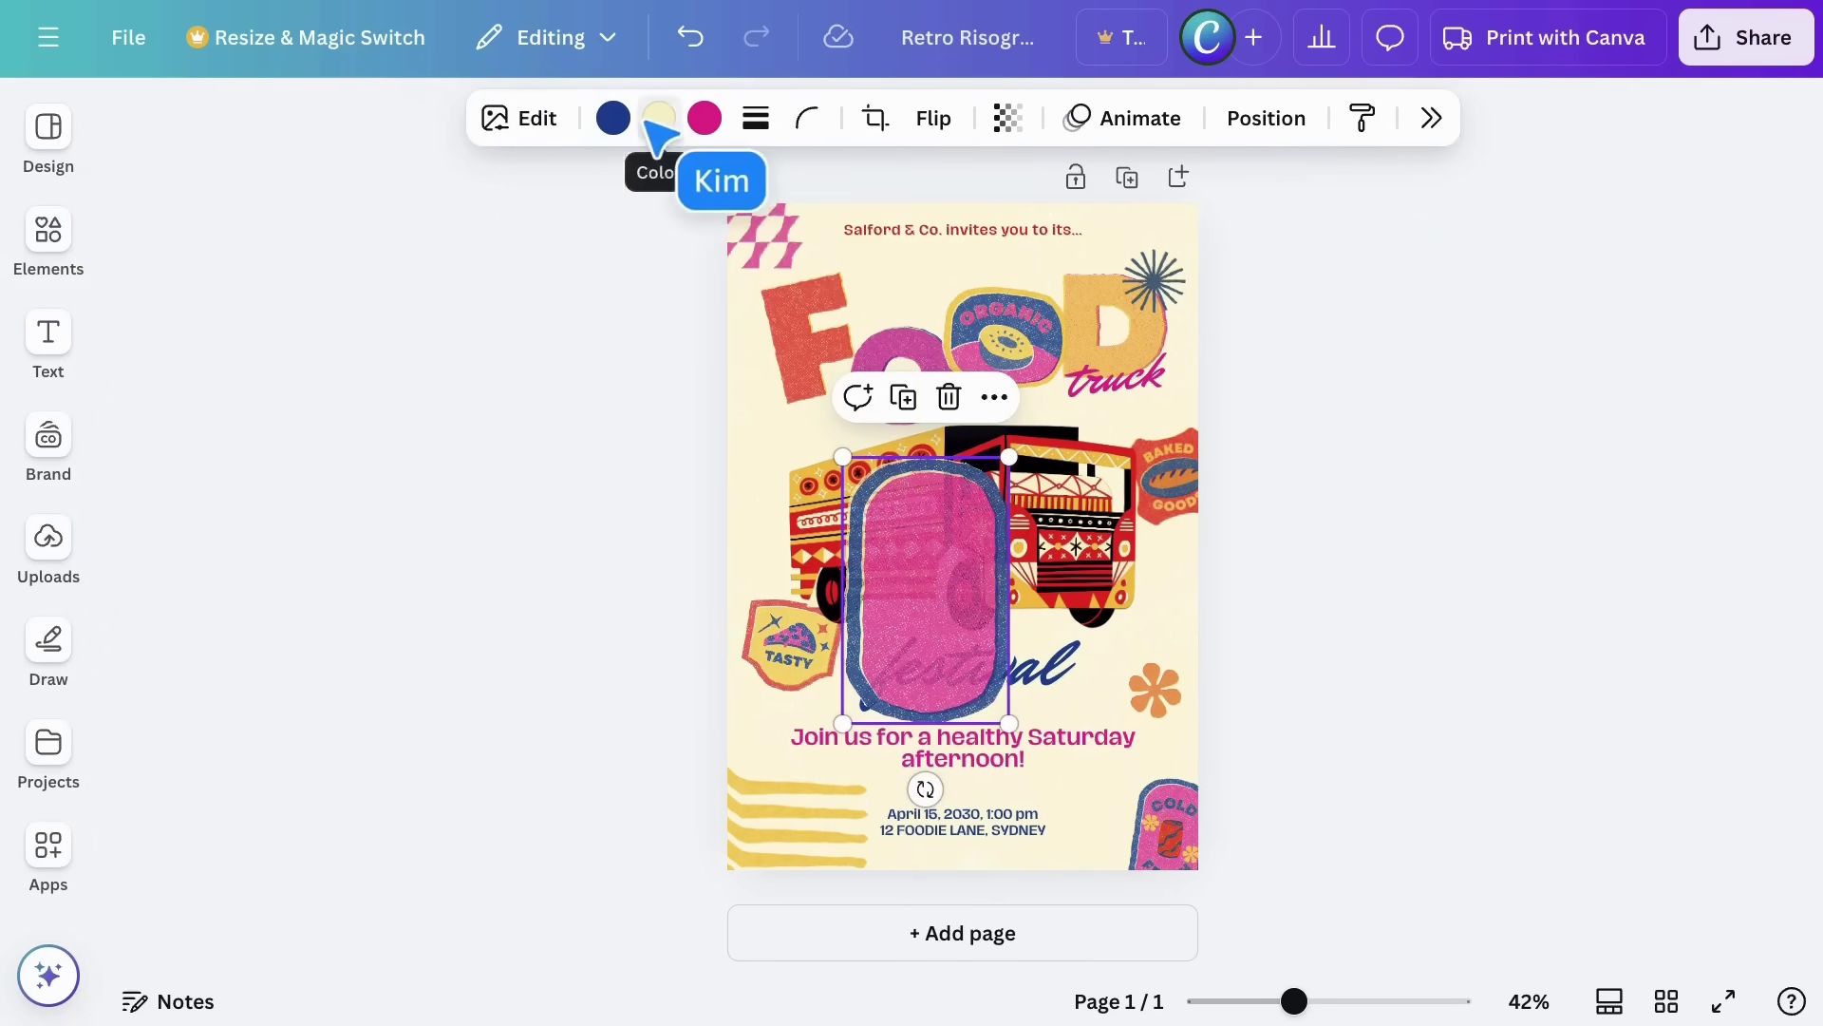
pyautogui.moveTo(925, 789); pyautogui.dragTo(1147, 595)
pyautogui.moveTo(1059, 506); pyautogui.dragTo(1164, 441)
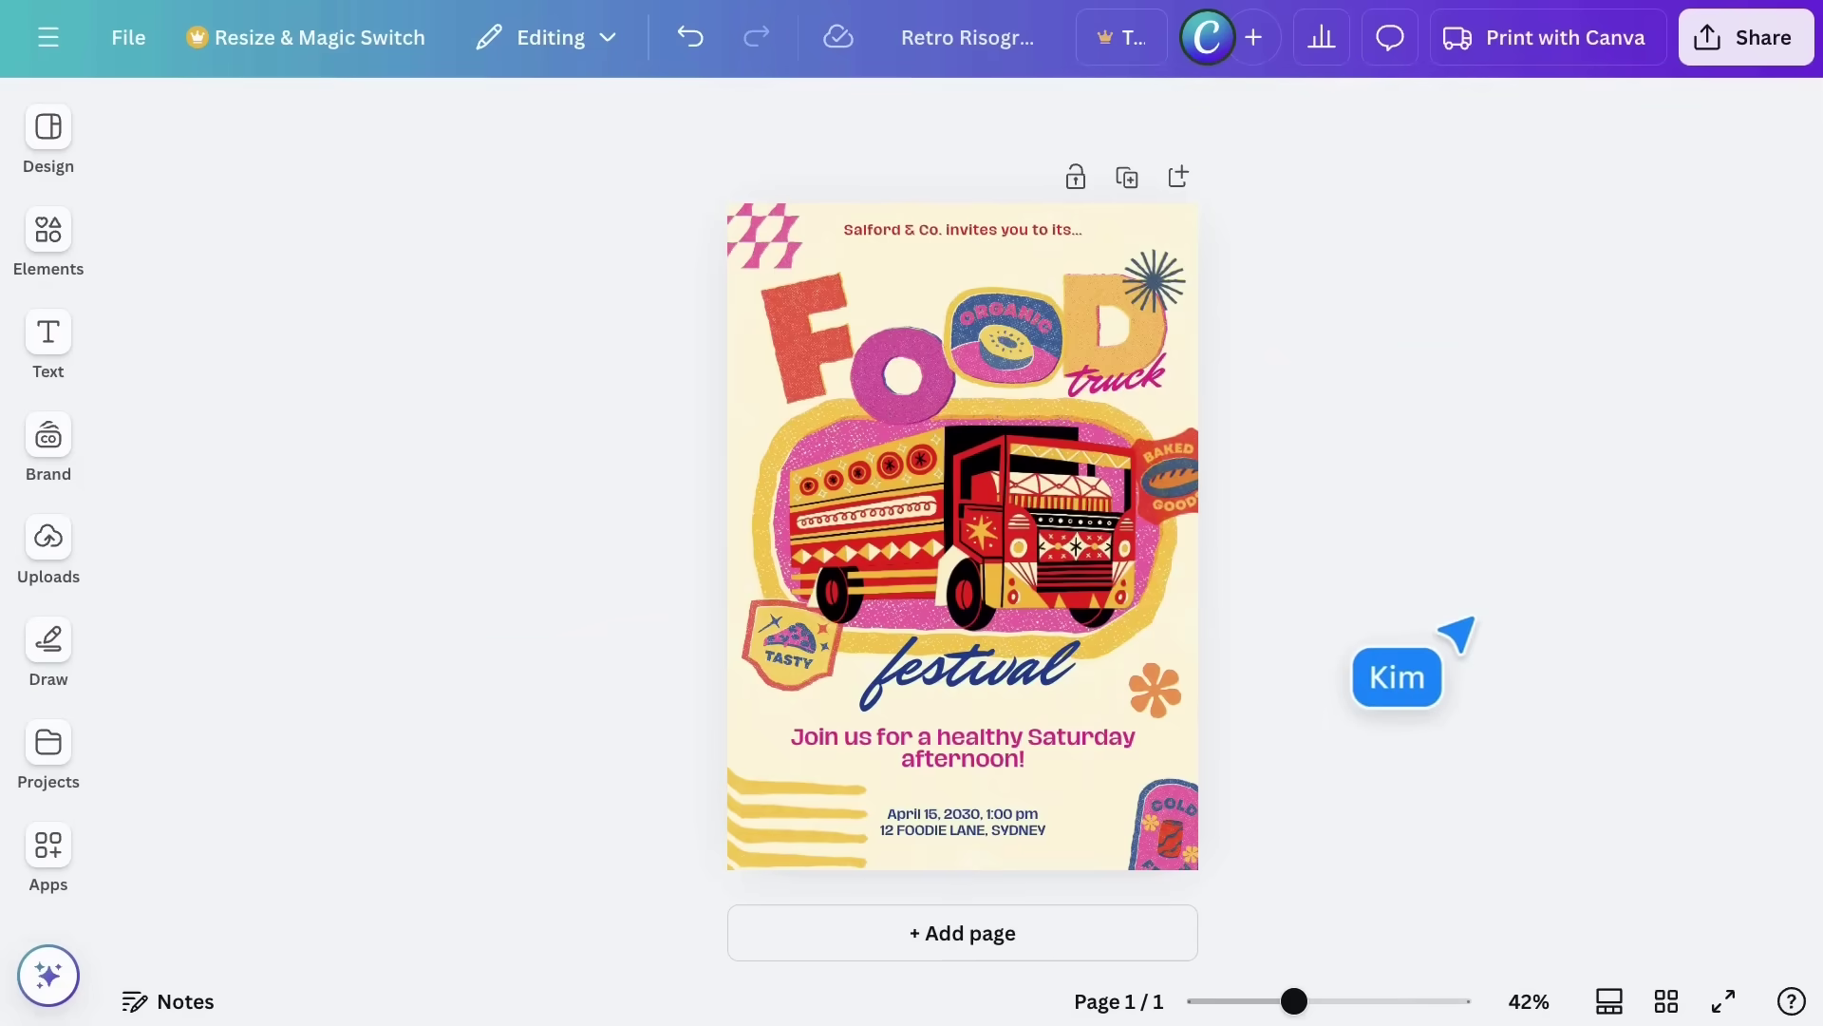
# Set the download file type to PDF Print and go back to the main share menu
pyautogui.click(1716, 51)
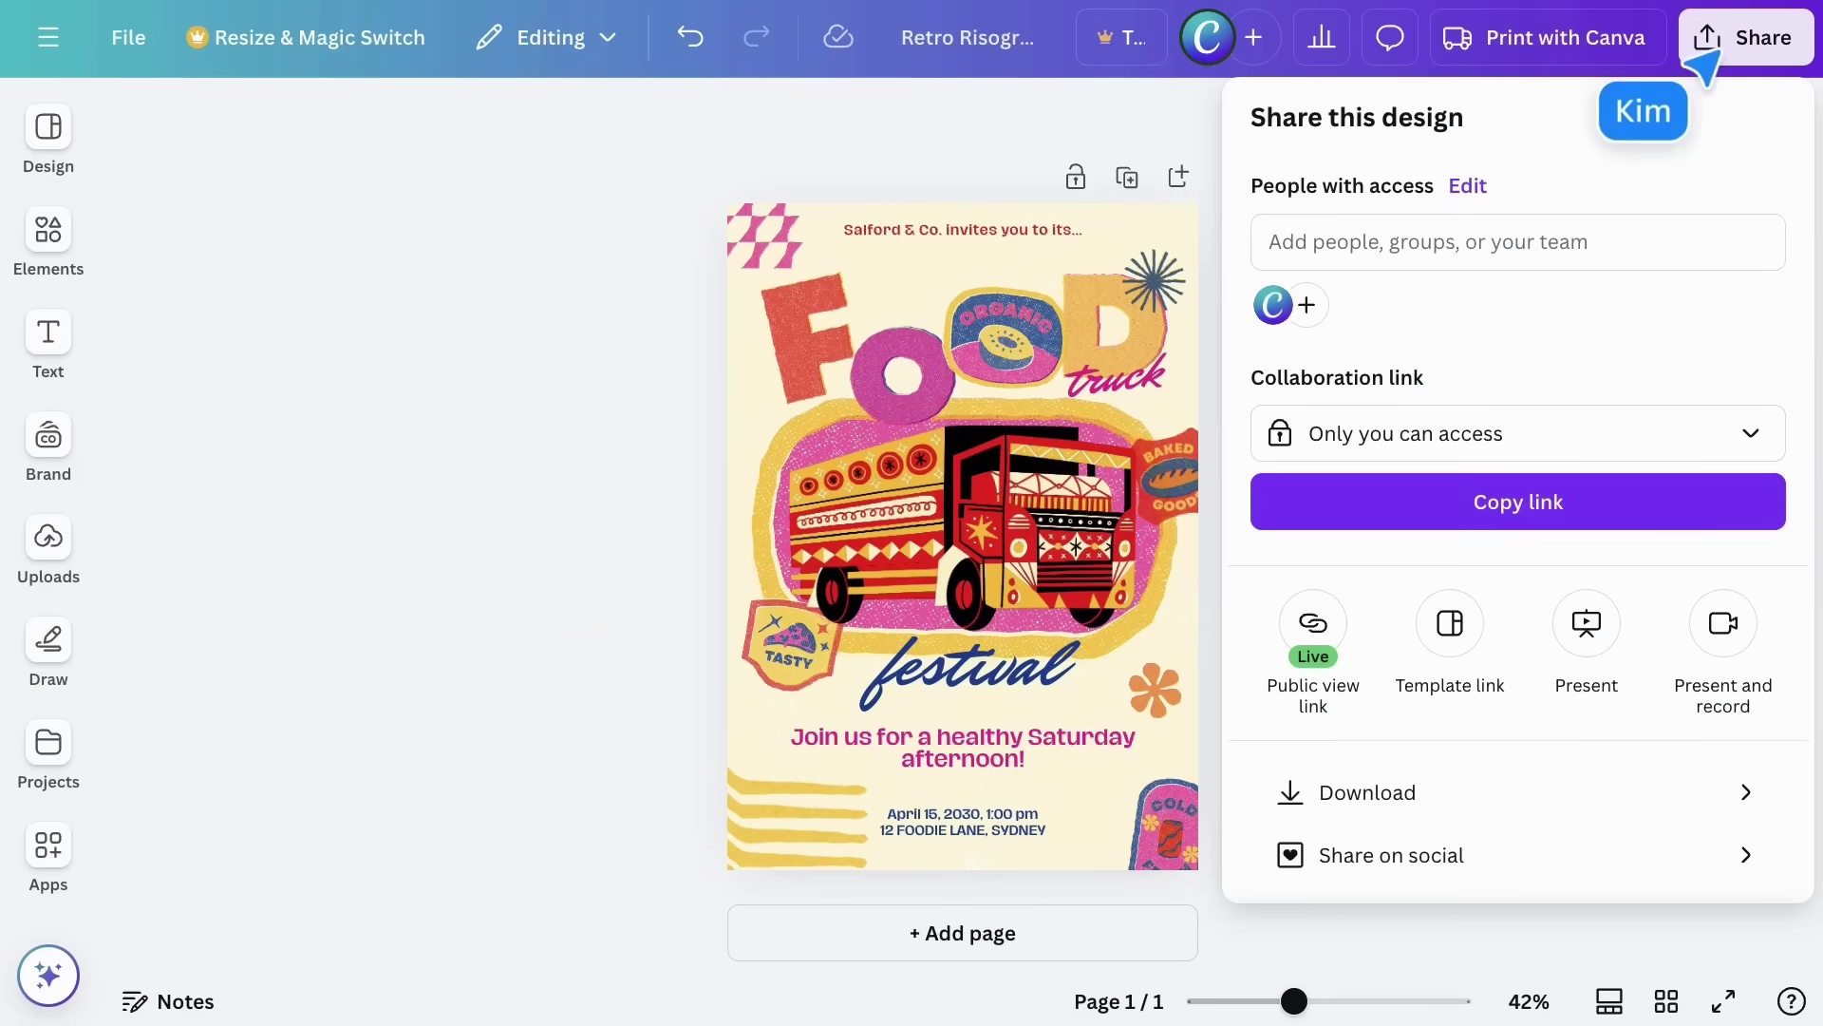
pyautogui.click(1514, 794)
pyautogui.click(1649, 272)
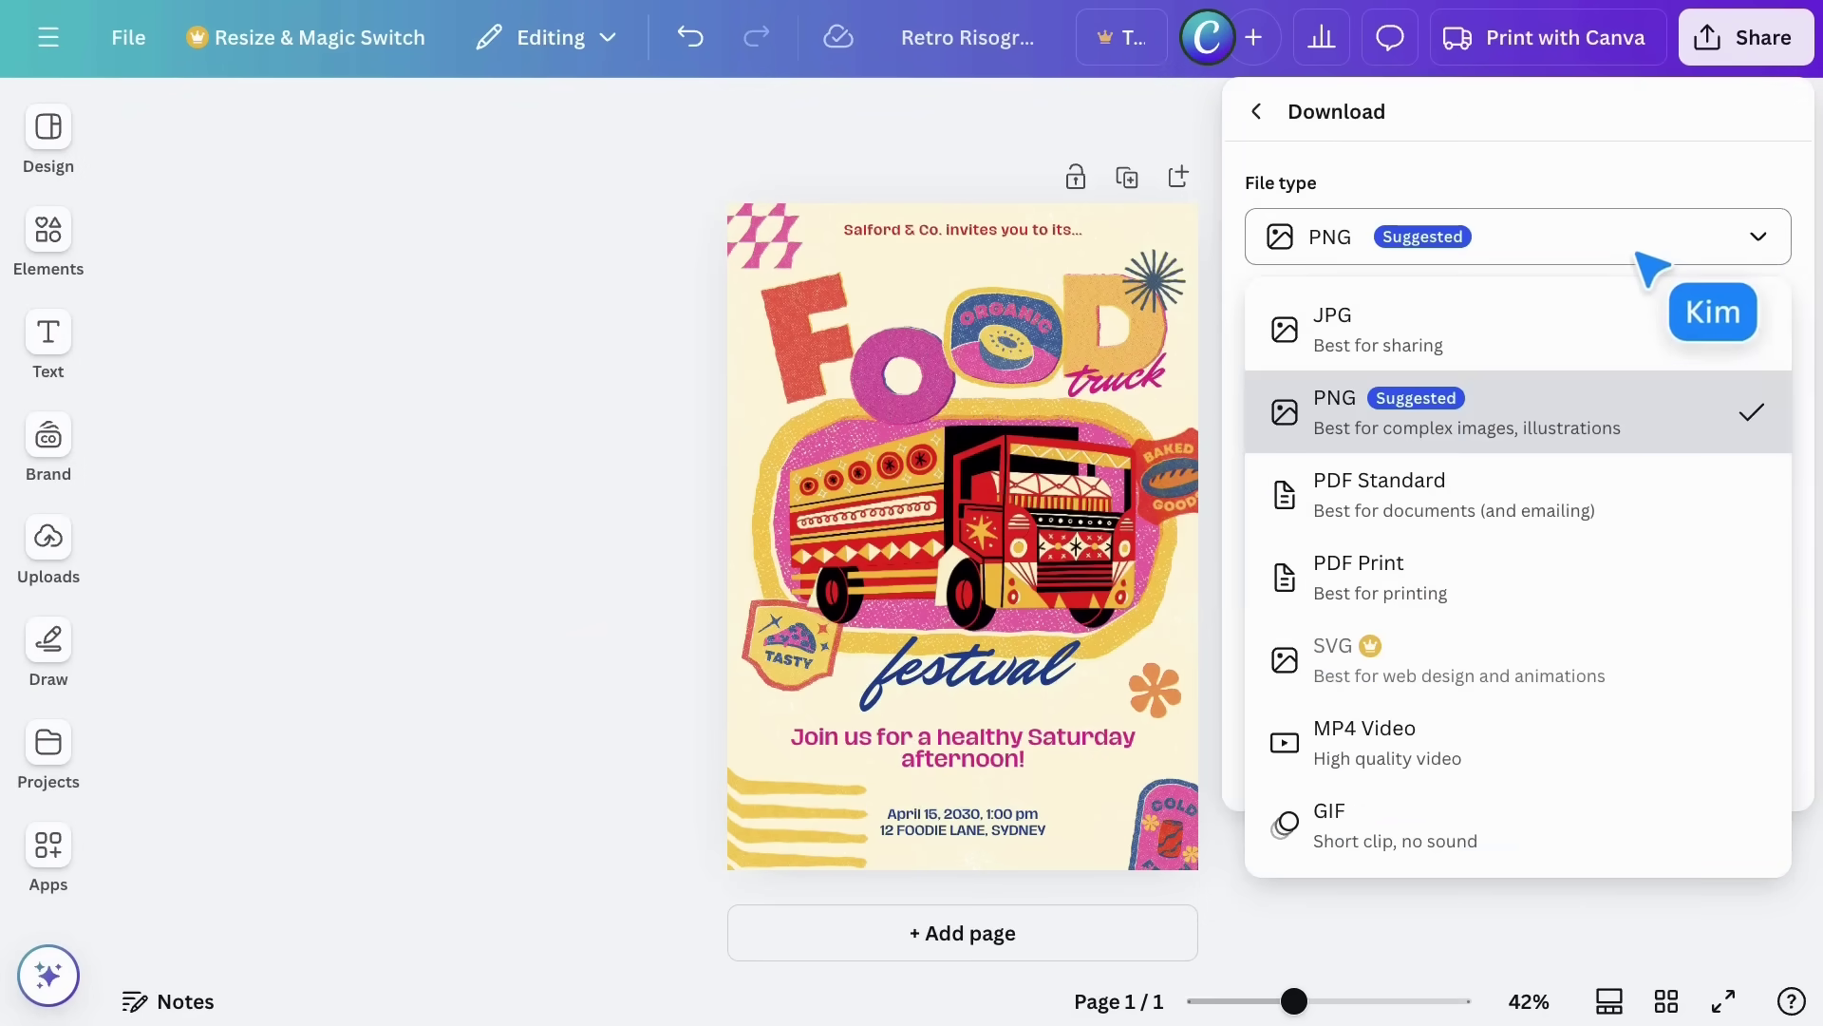
pyautogui.click(1576, 562)
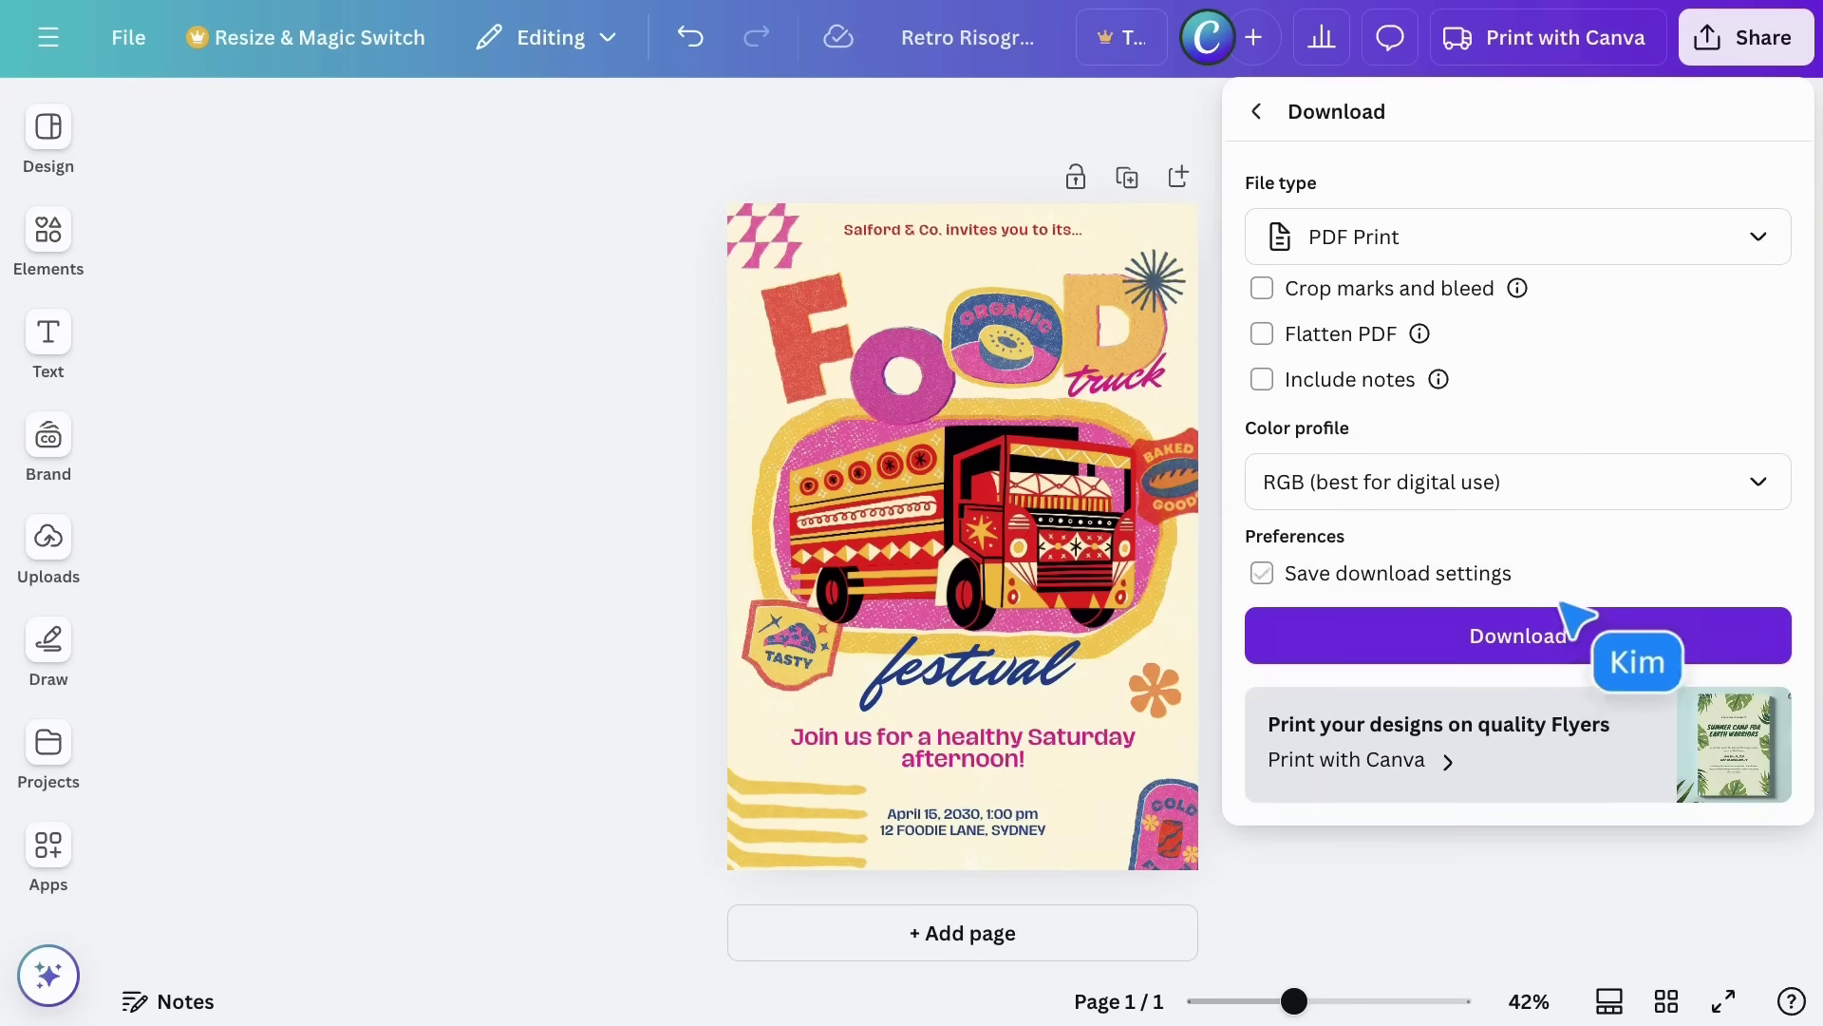
pyautogui.click(1258, 111)
pyautogui.scroll(-2, 1272, 133)
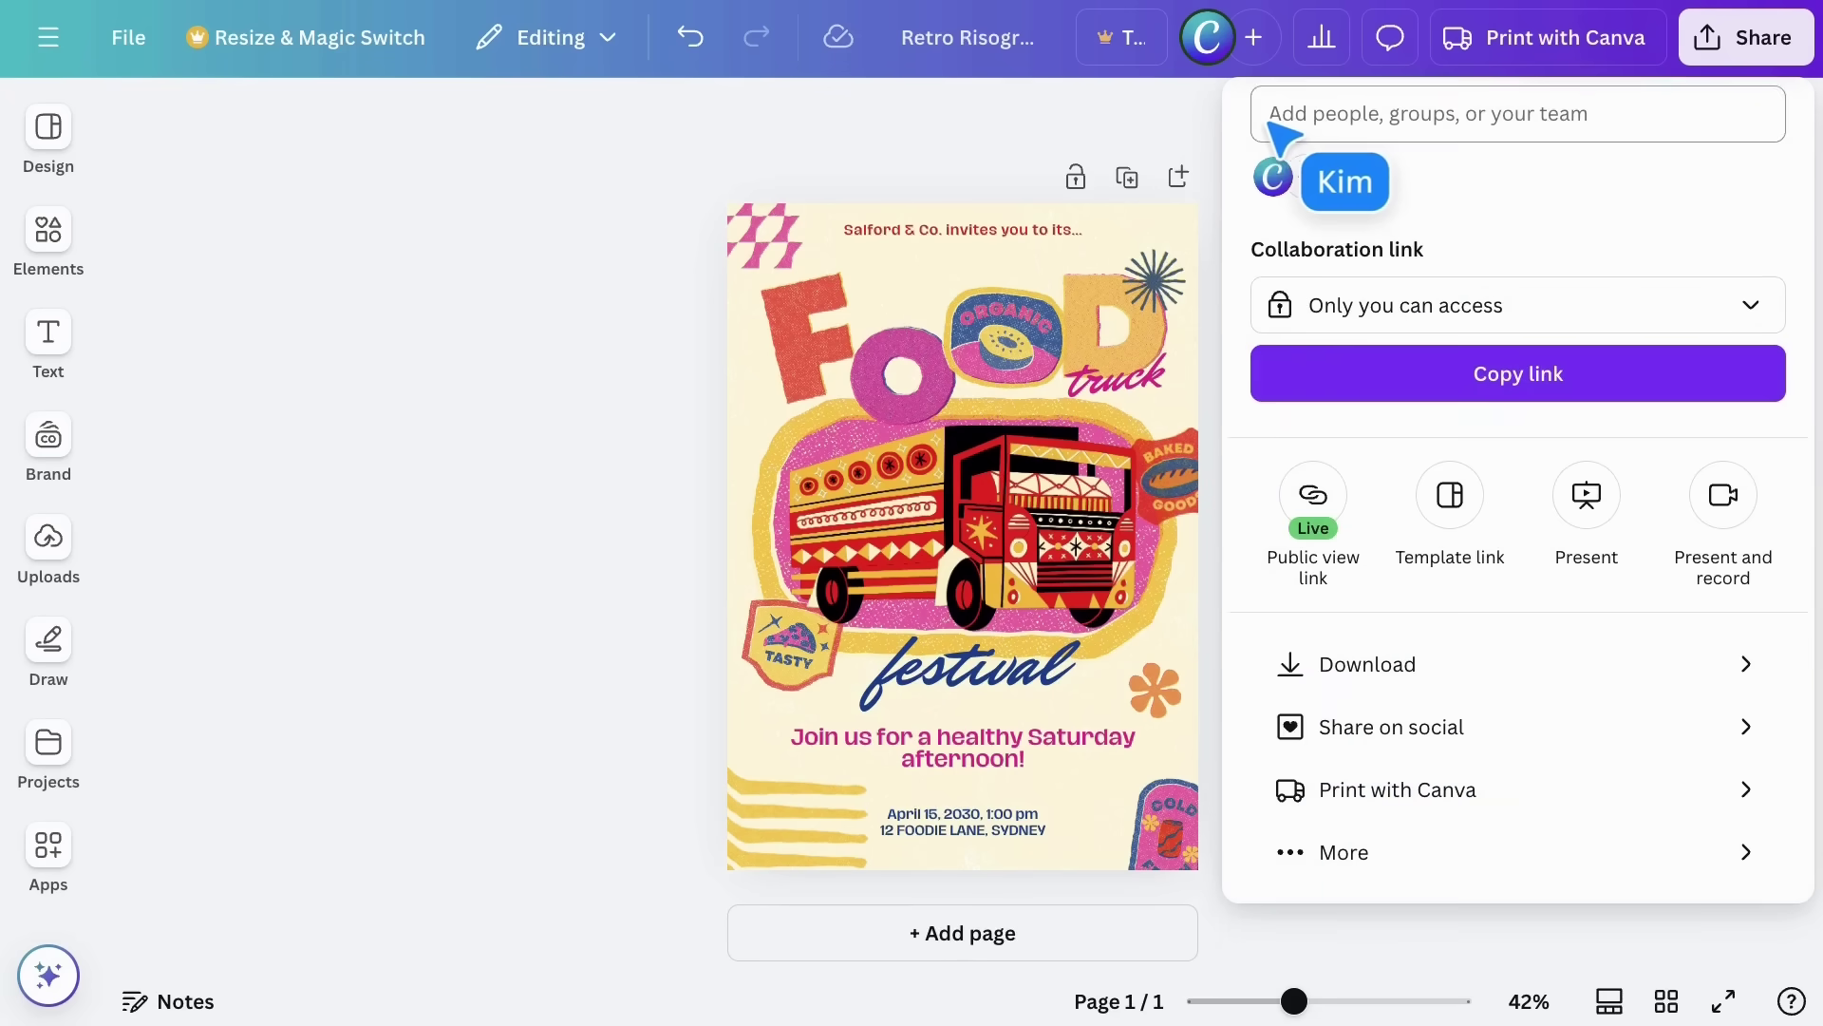
# Browse the full list of publishing and saving options under More
pyautogui.click(1474, 852)
pyautogui.scroll(-5, 1478, 859)
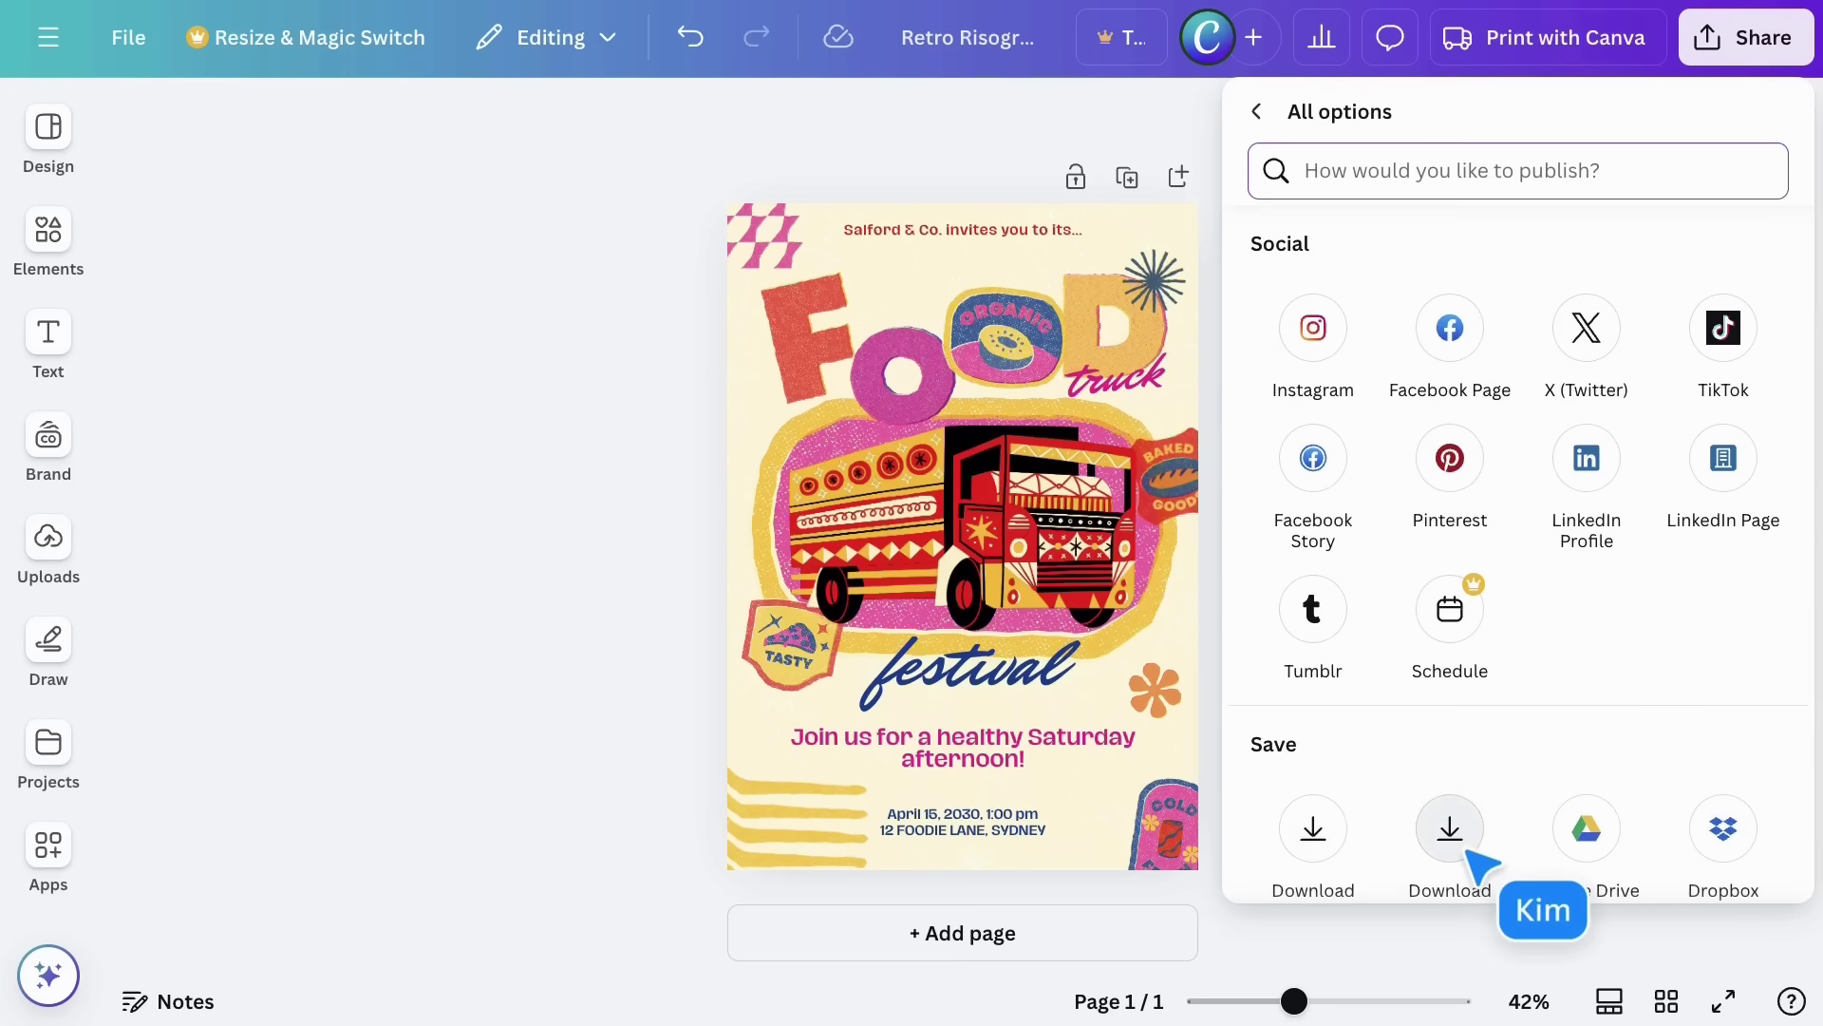
pyautogui.scroll(1, 1478, 865)
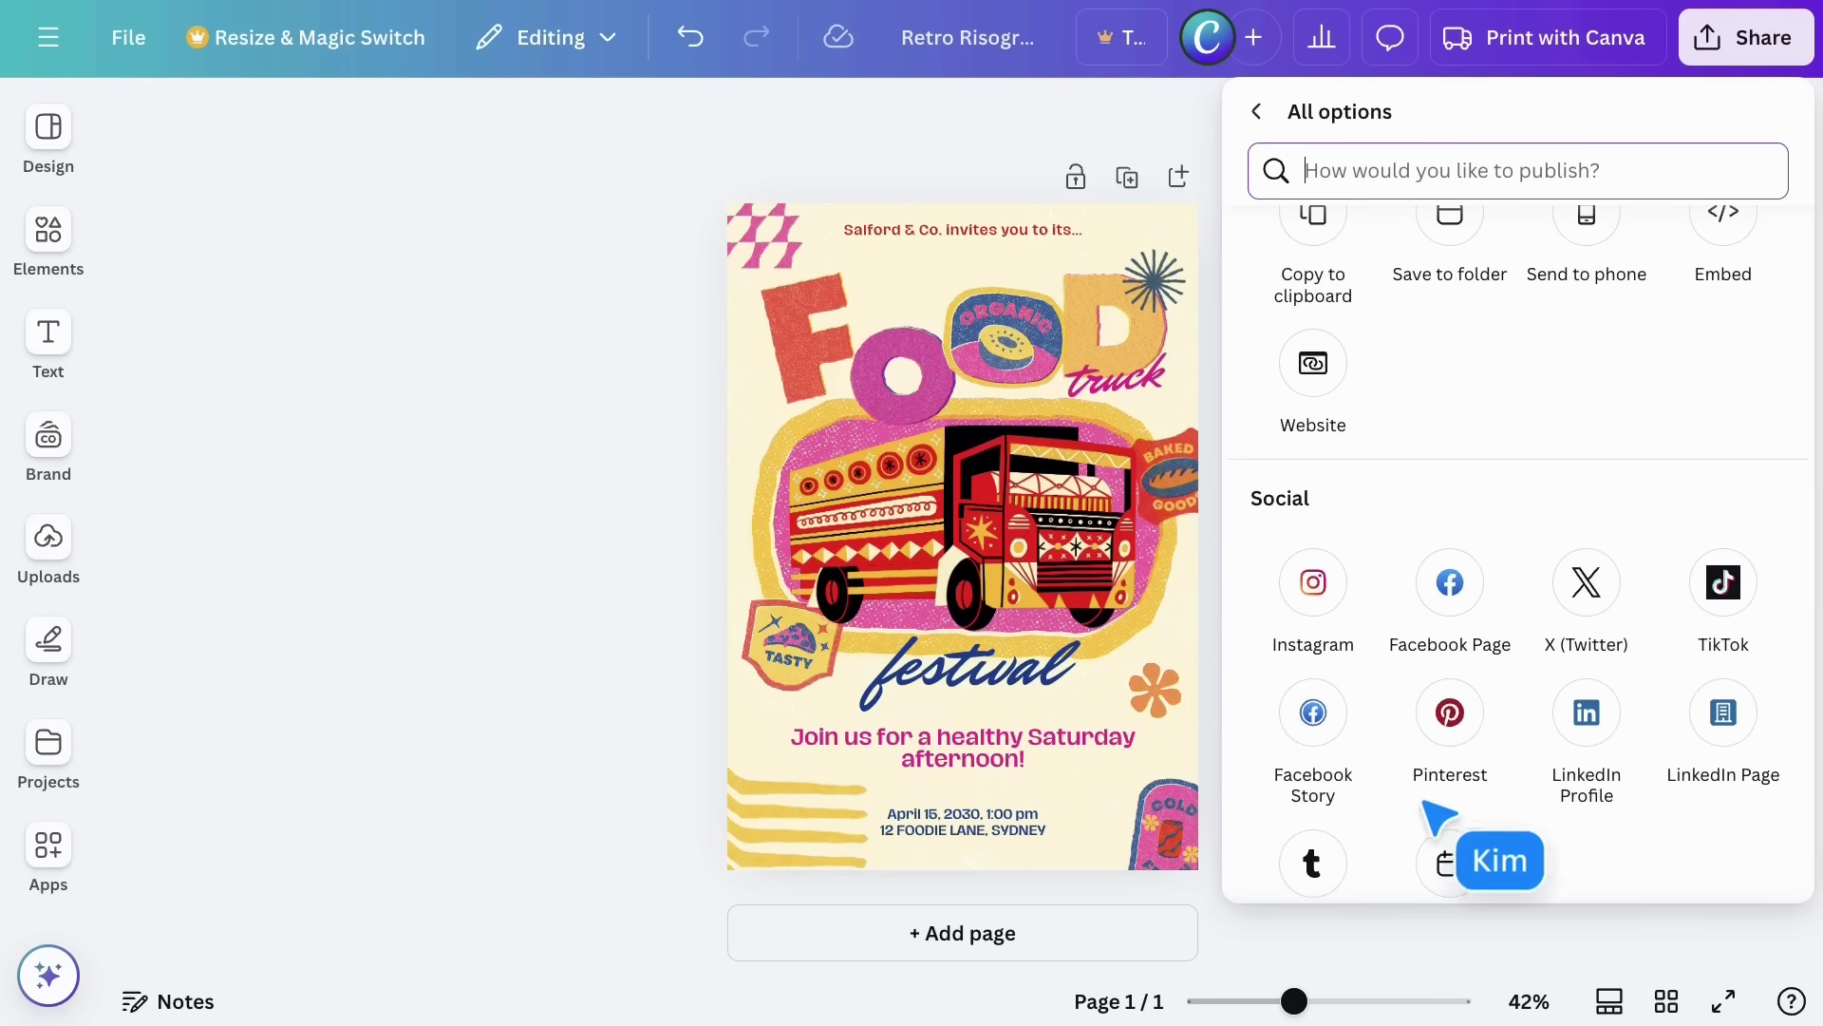
pyautogui.scroll(5, 1335, 380)
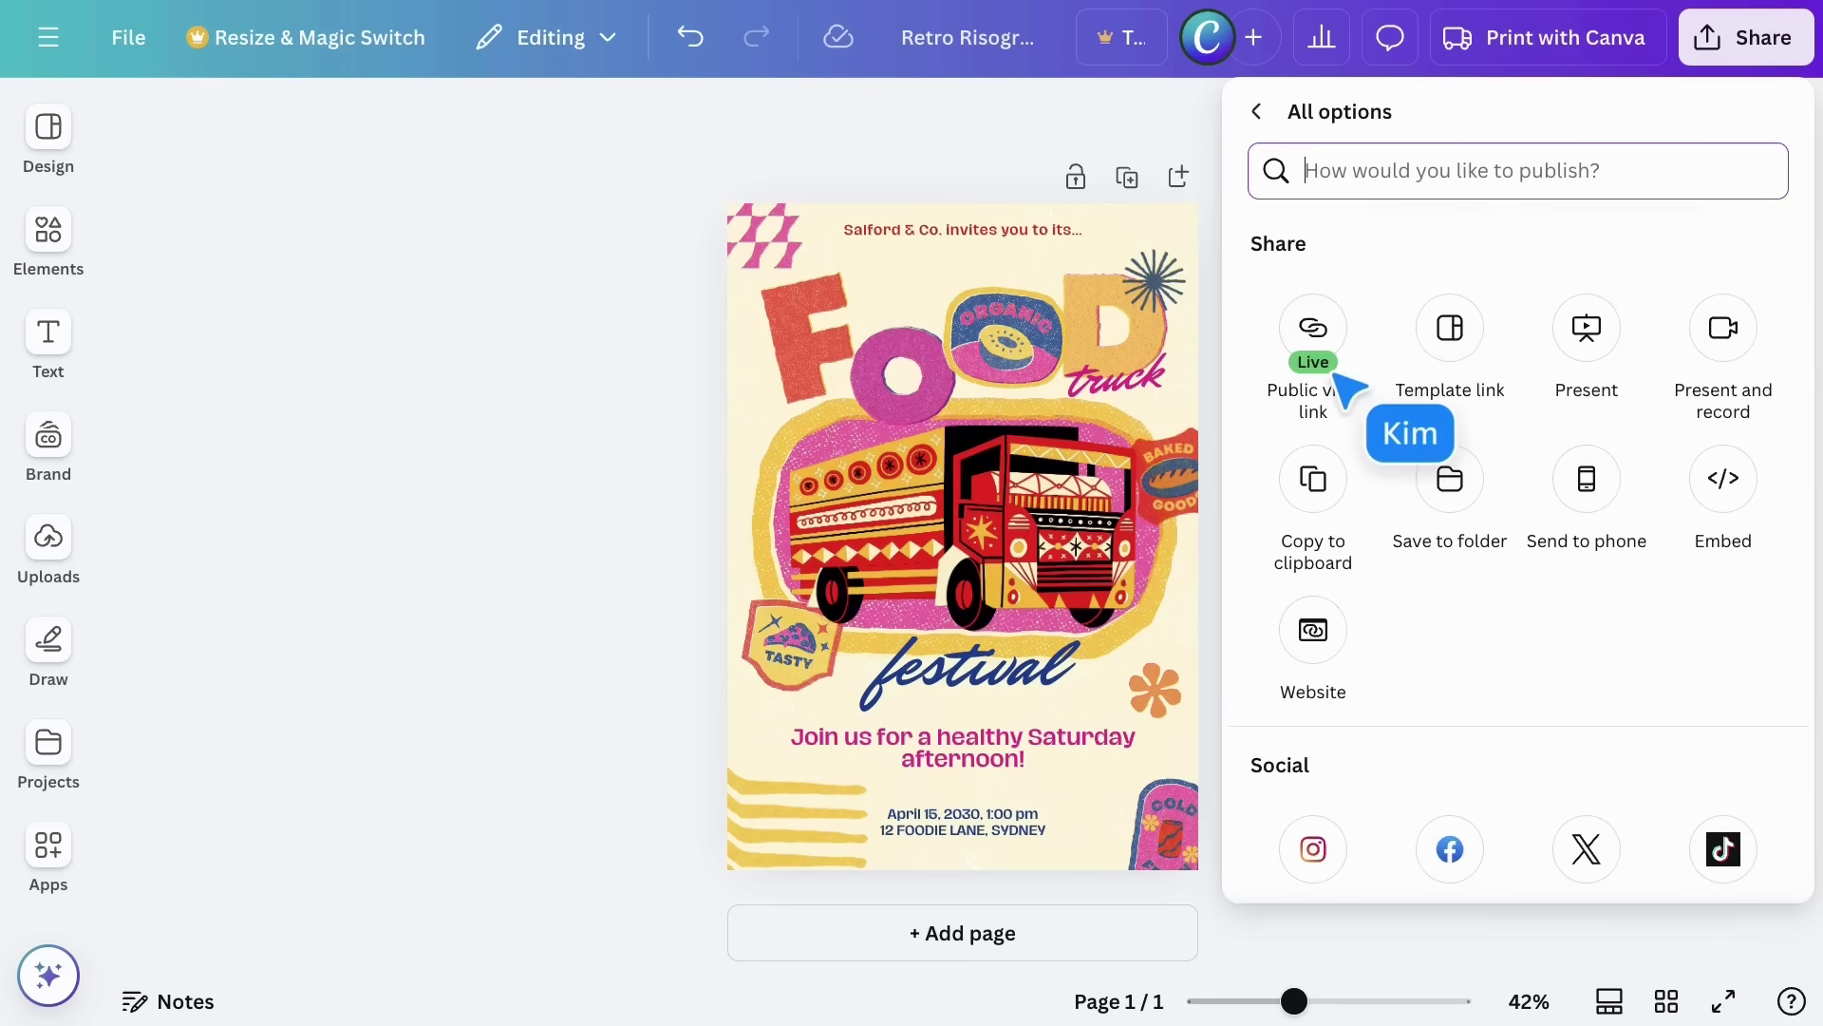
pyautogui.click(1255, 111)
# Scroll through the Print with Canva product catalog for the poster
pyautogui.scroll(-2, 1277, 137)
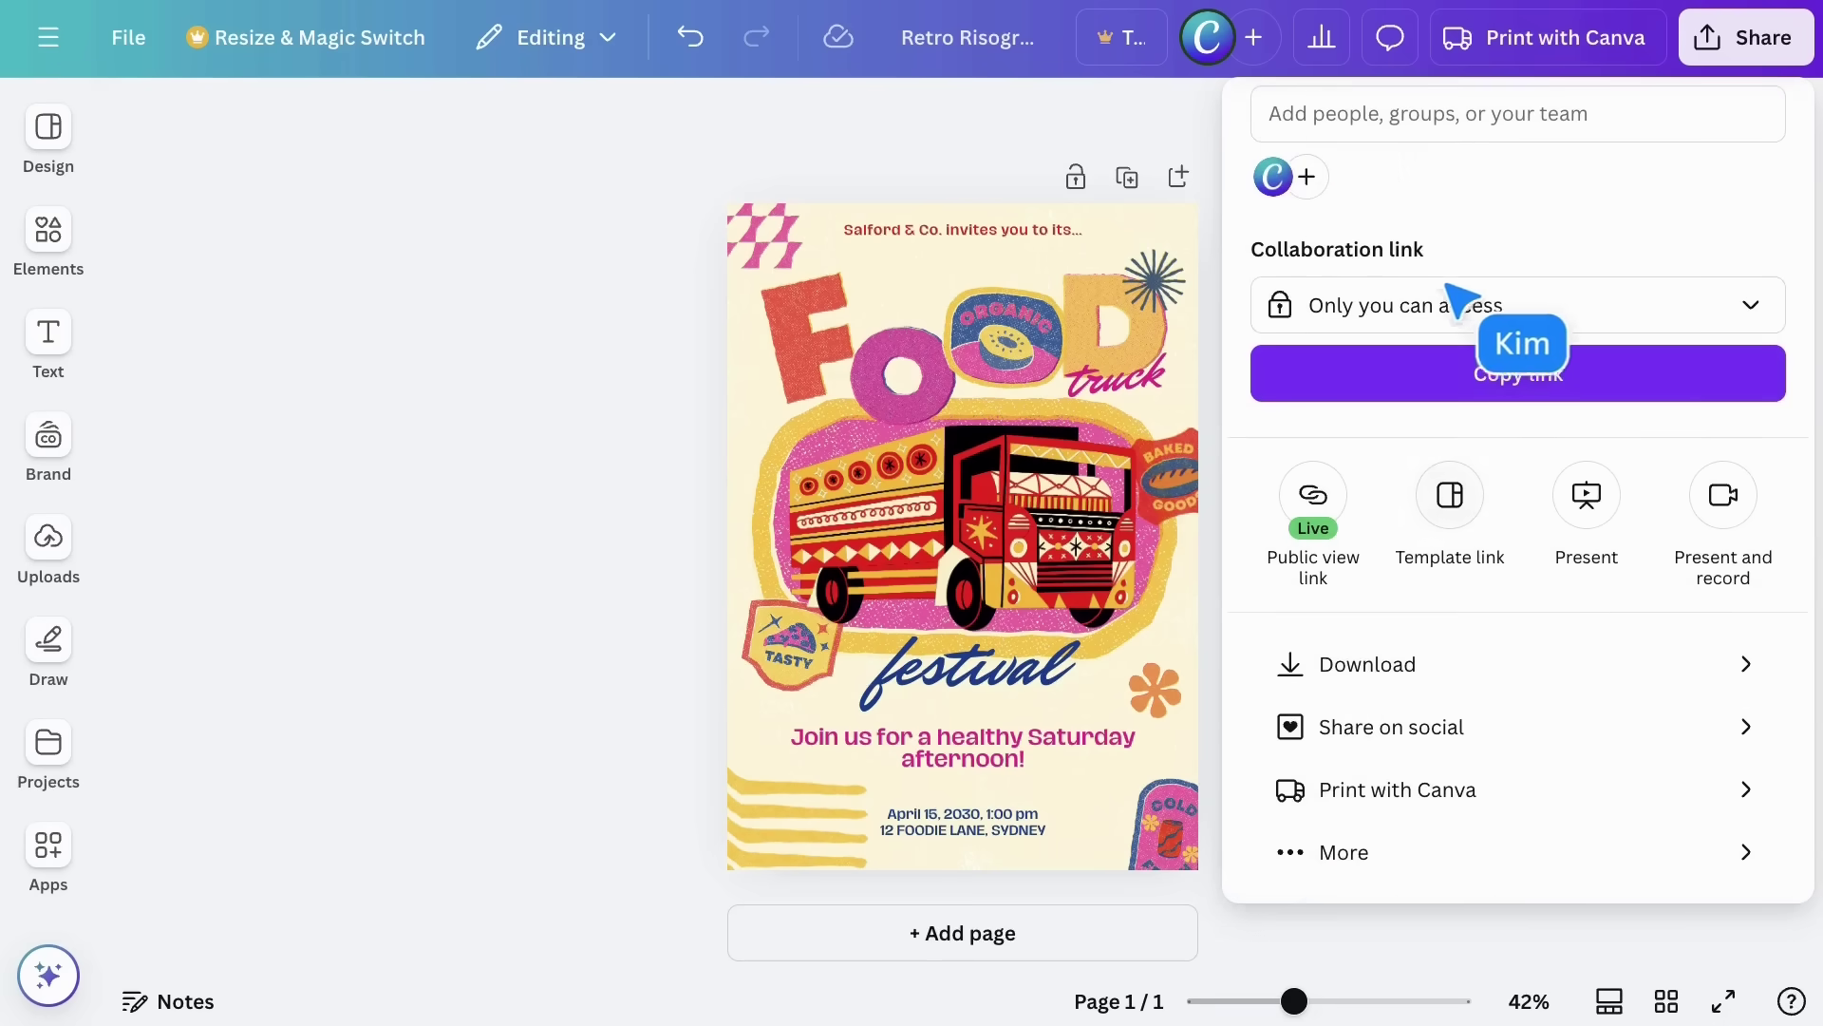
pyautogui.click(1569, 789)
pyautogui.scroll(-3, 1567, 790)
pyautogui.scroll(-5, 1562, 789)
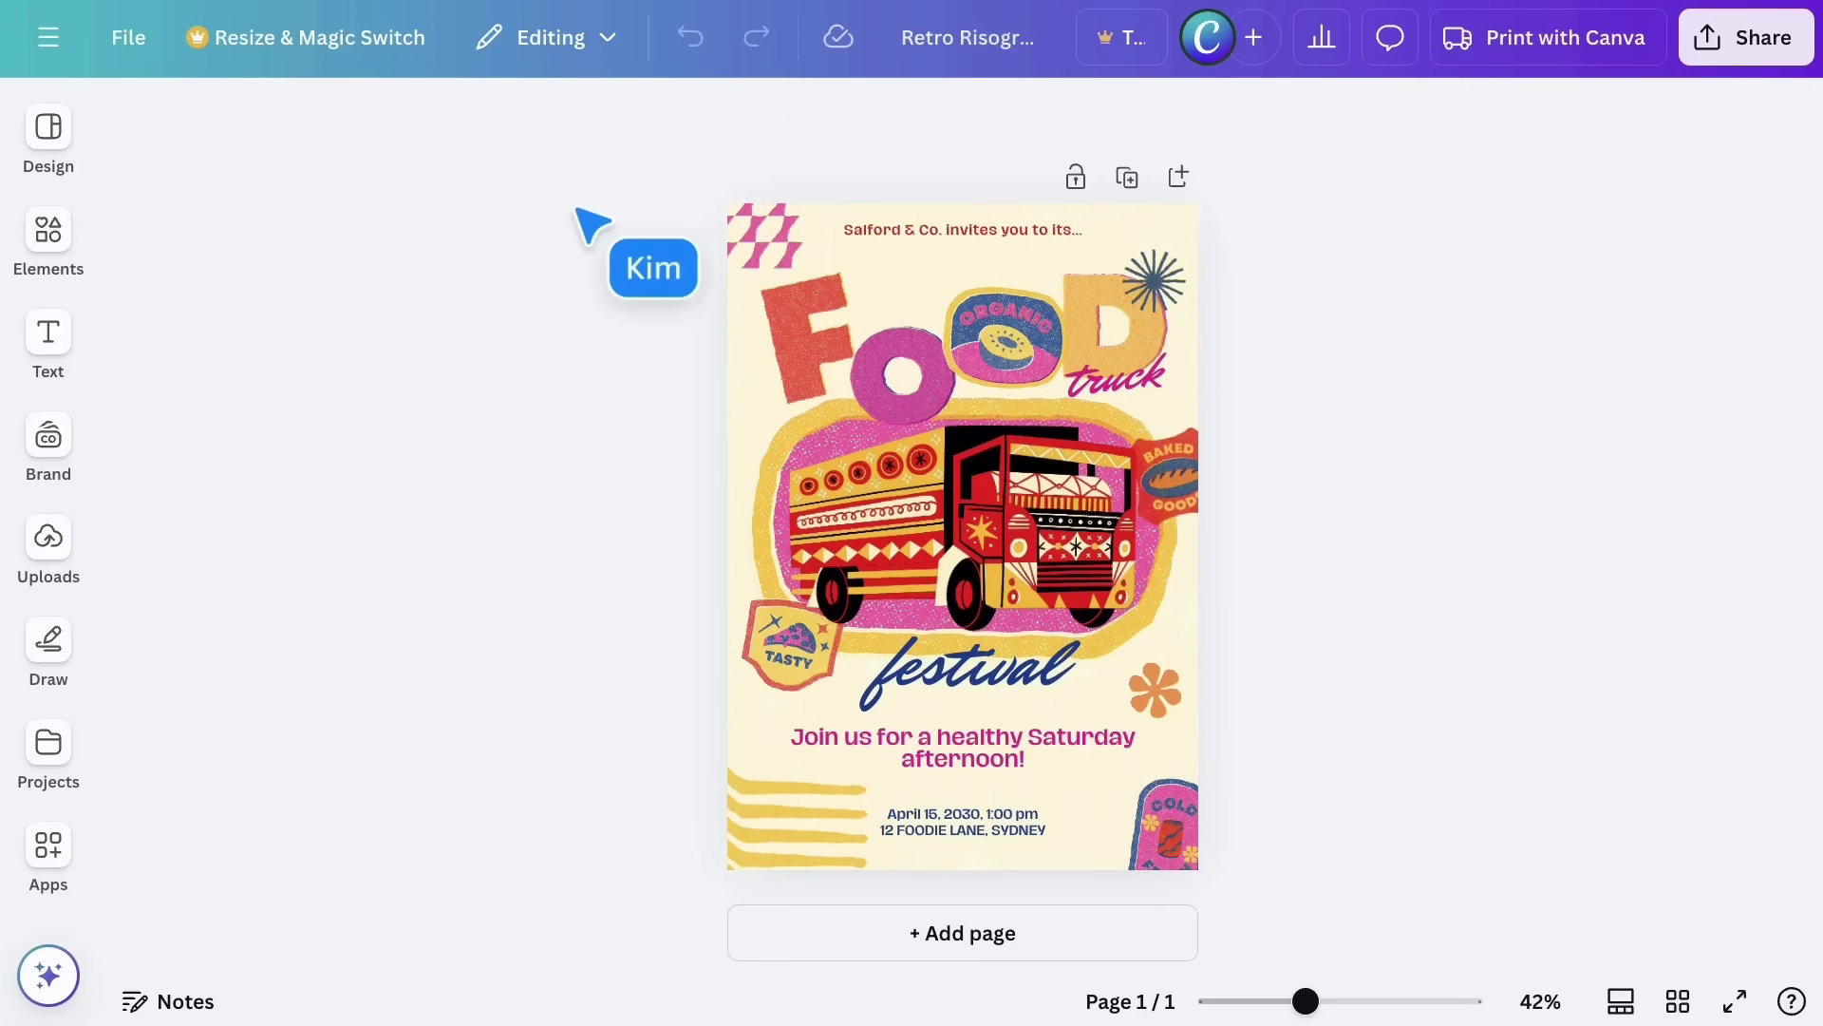
# Confirm the Food Truck flyer's changes are saved, then bring up the File menu
pyautogui.moveTo(837, 45)
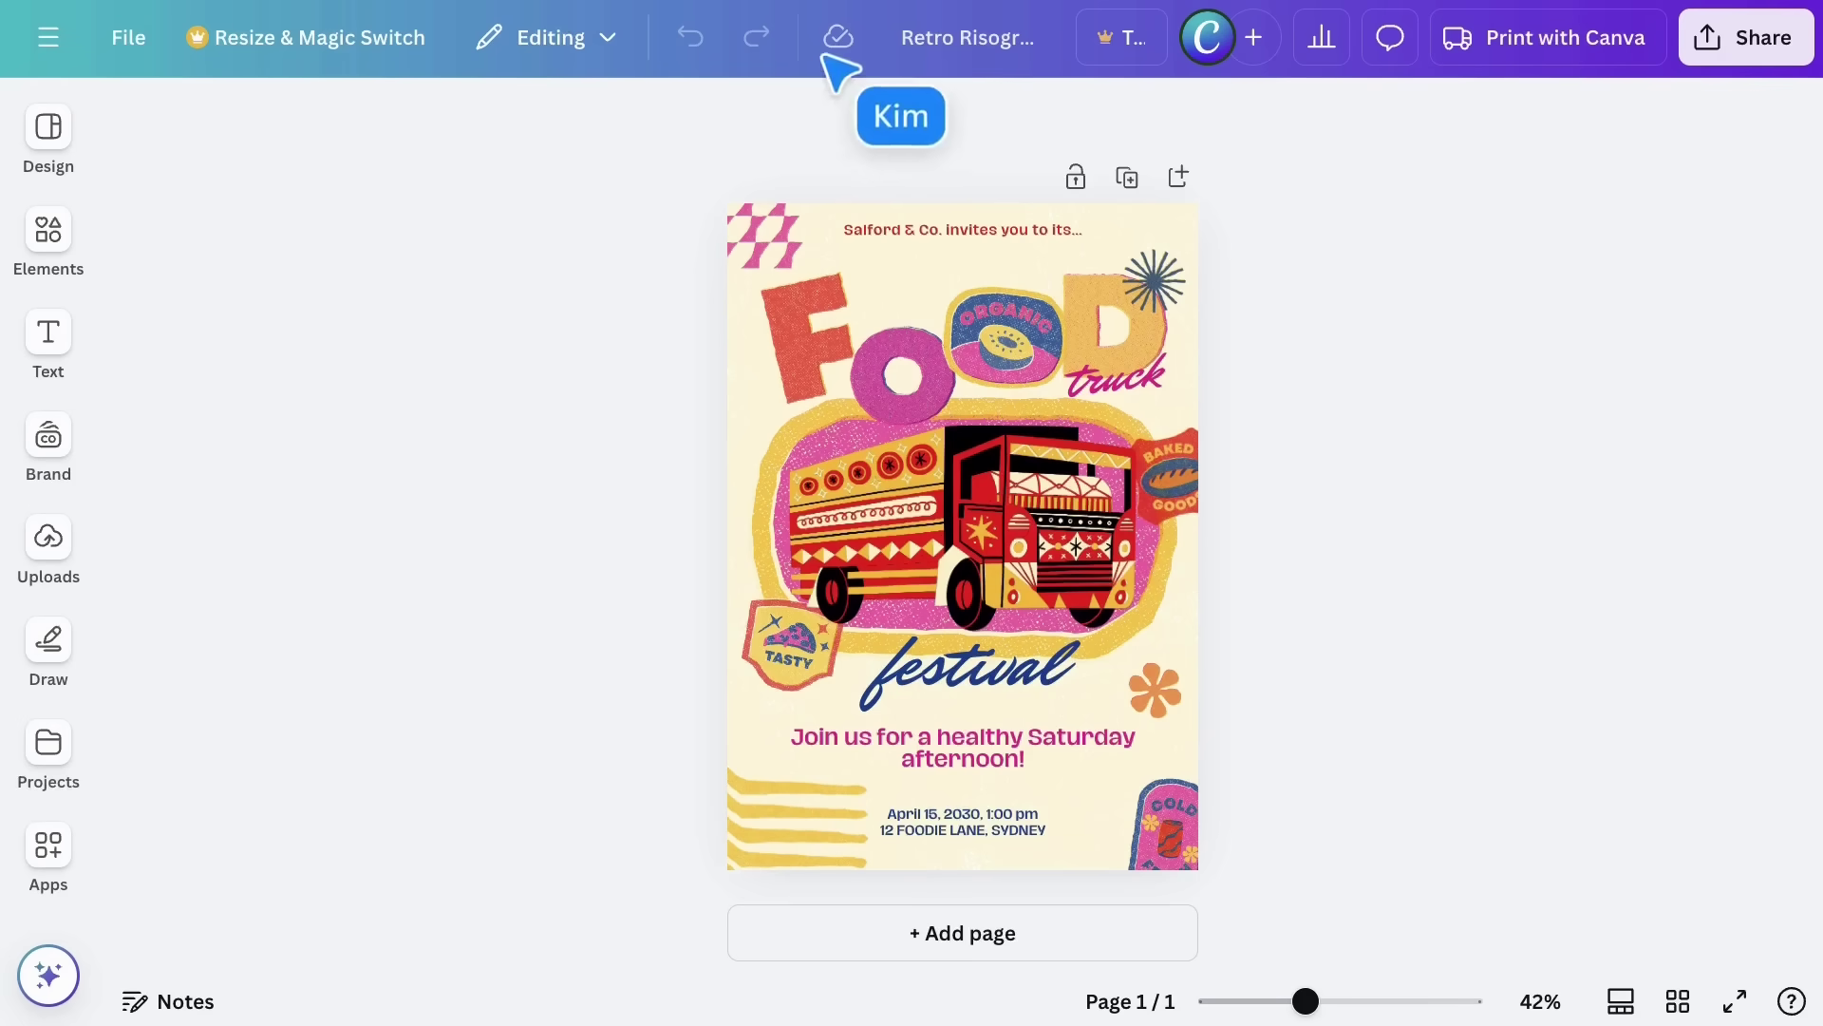
pyautogui.click(144, 49)
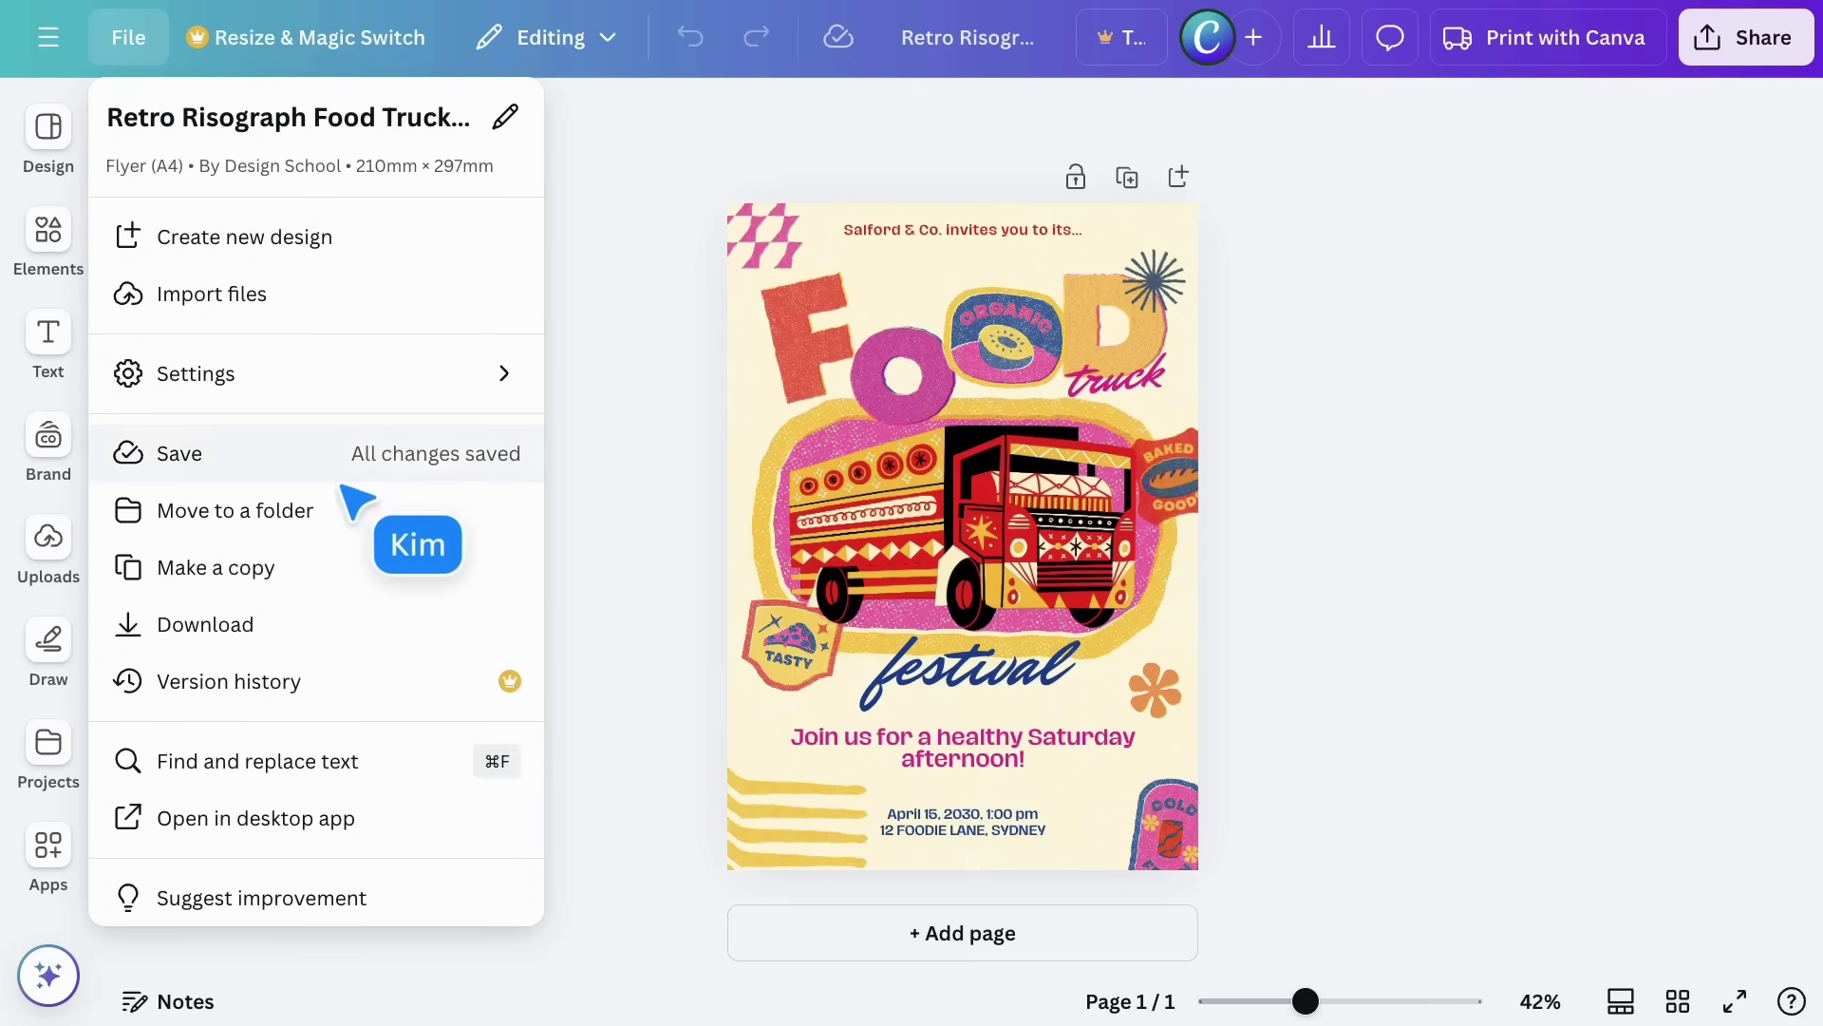
# Review all folders under Move to a folder, then open Canva's main navigation panel
pyautogui.click(285, 511)
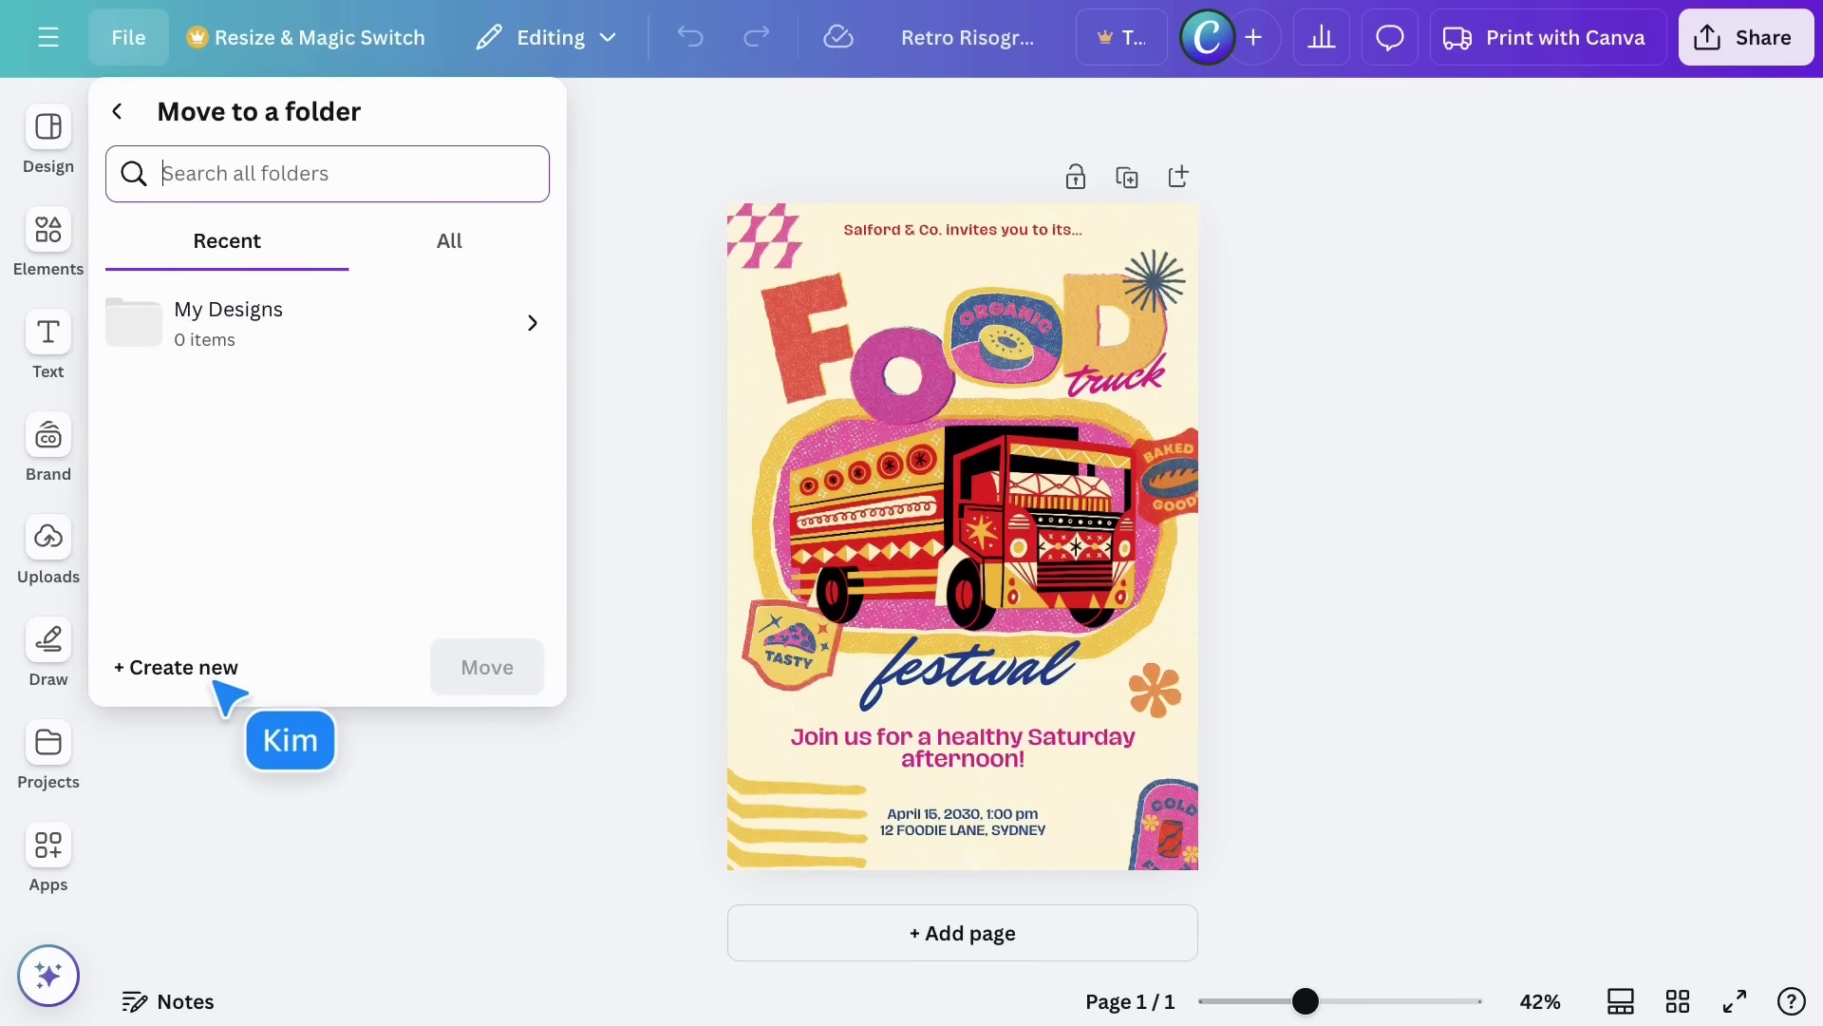
pyautogui.click(438, 254)
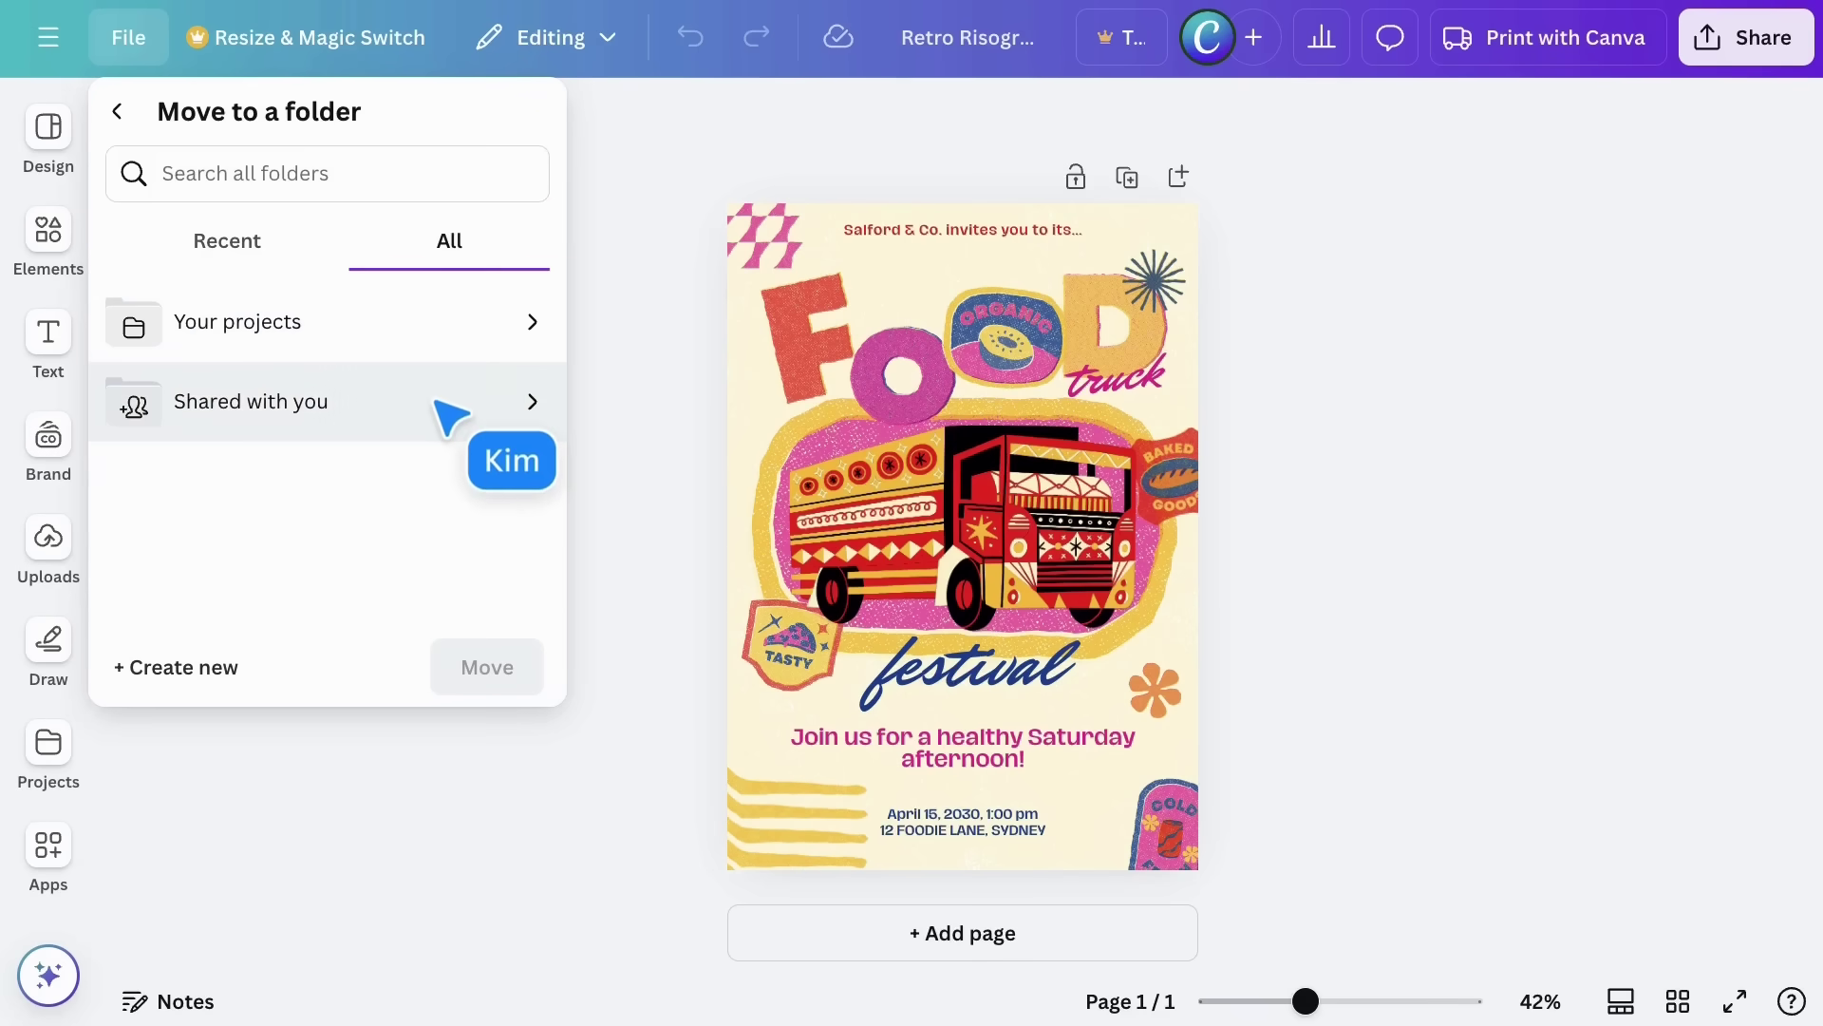
pyautogui.click(49, 38)
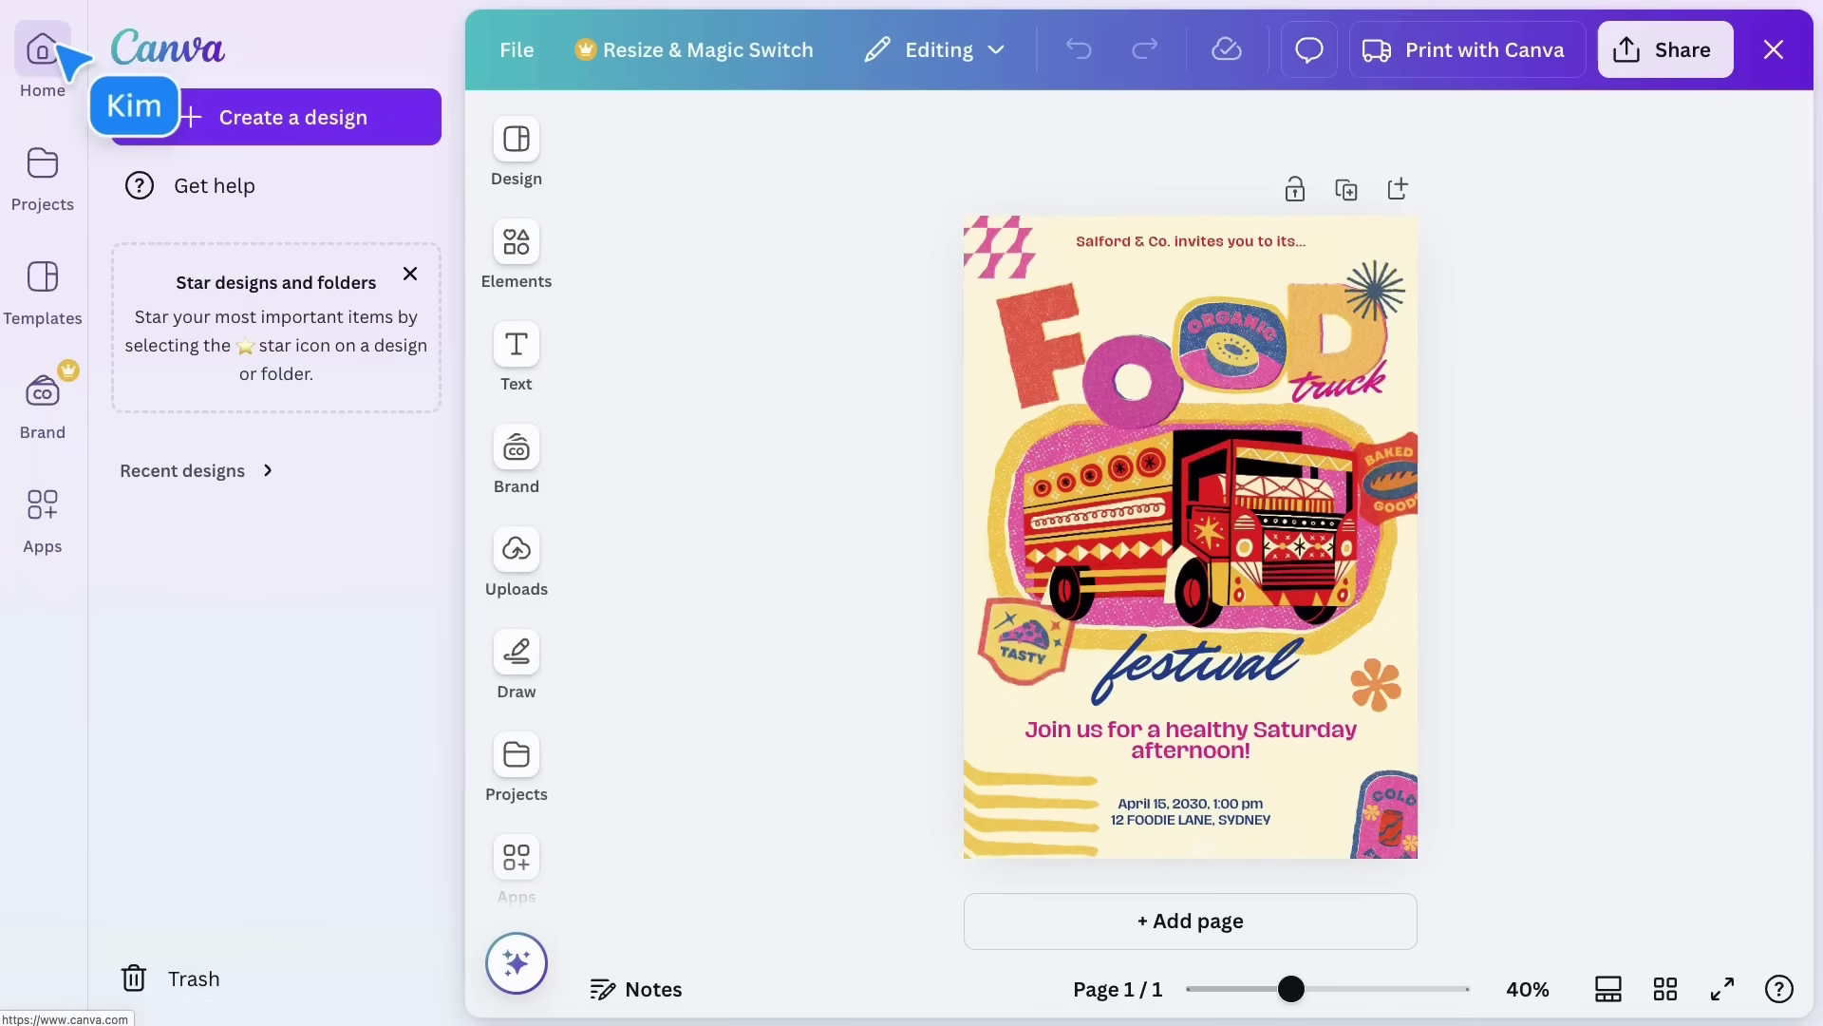
# In Projects' Folders view, star the My Designs folder and open its options menu
pyautogui.click(47, 166)
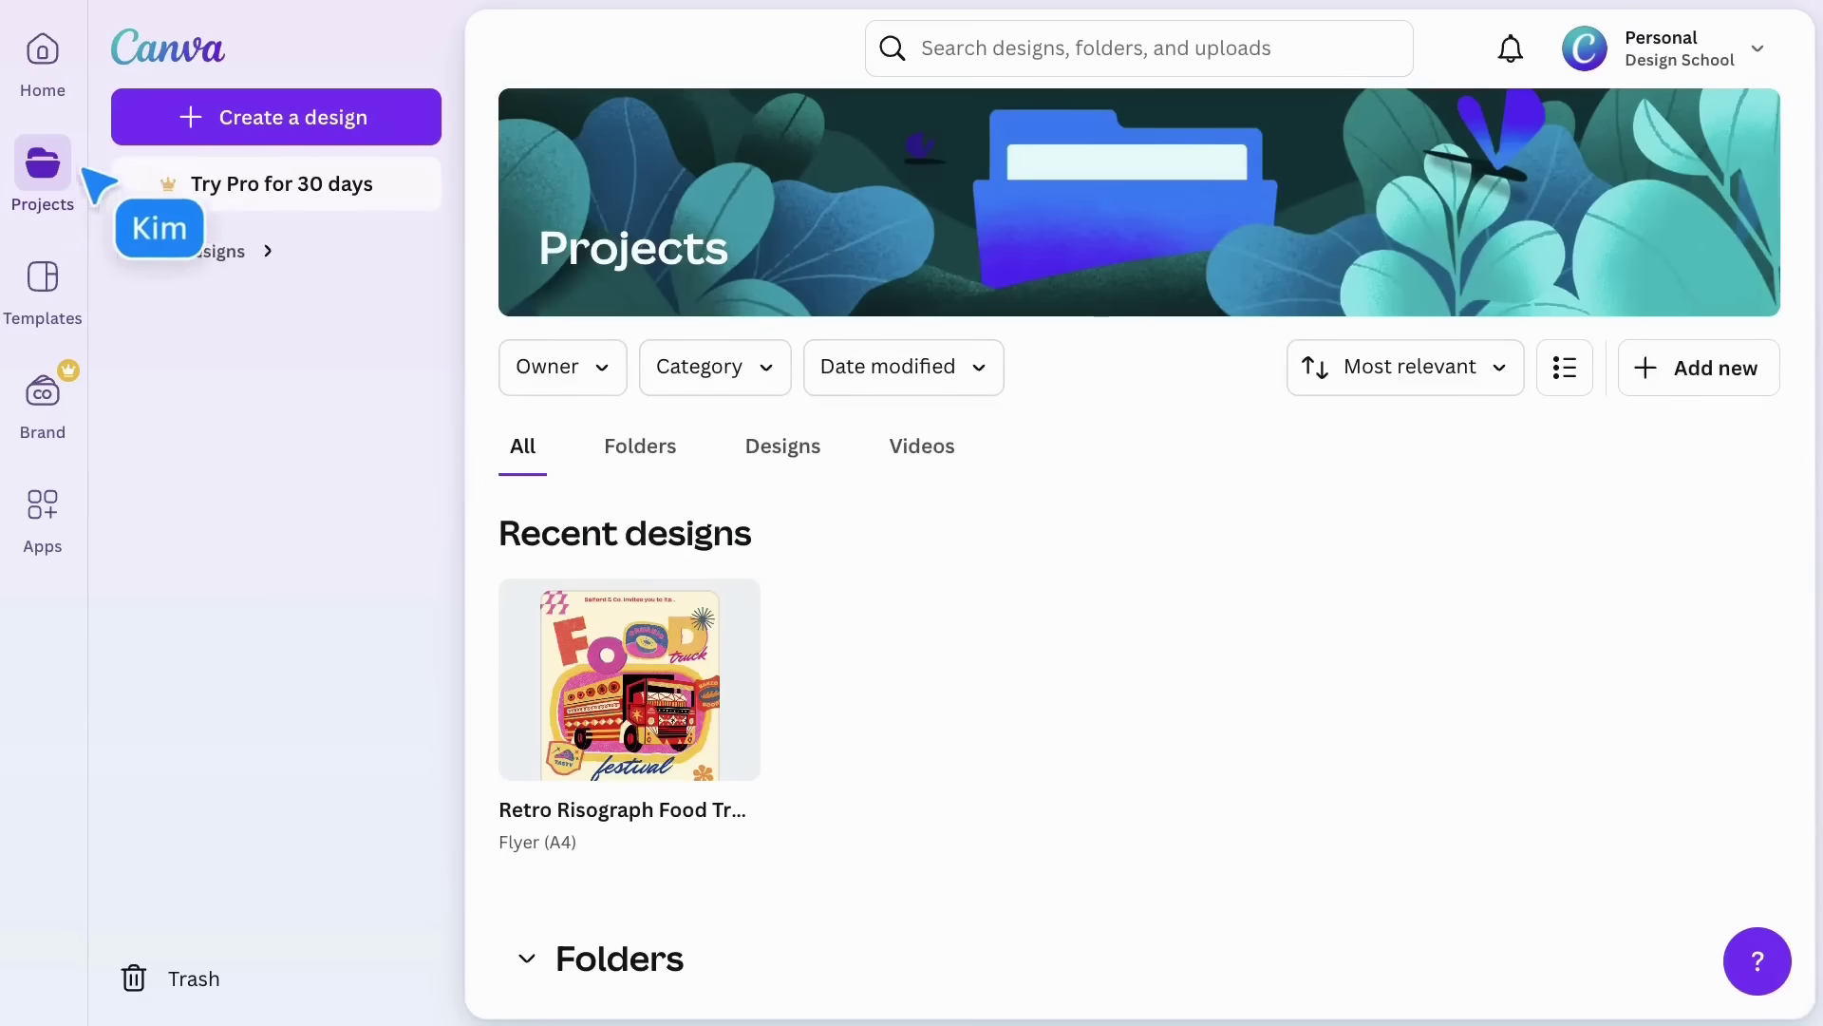
pyautogui.click(653, 452)
pyautogui.click(1263, 576)
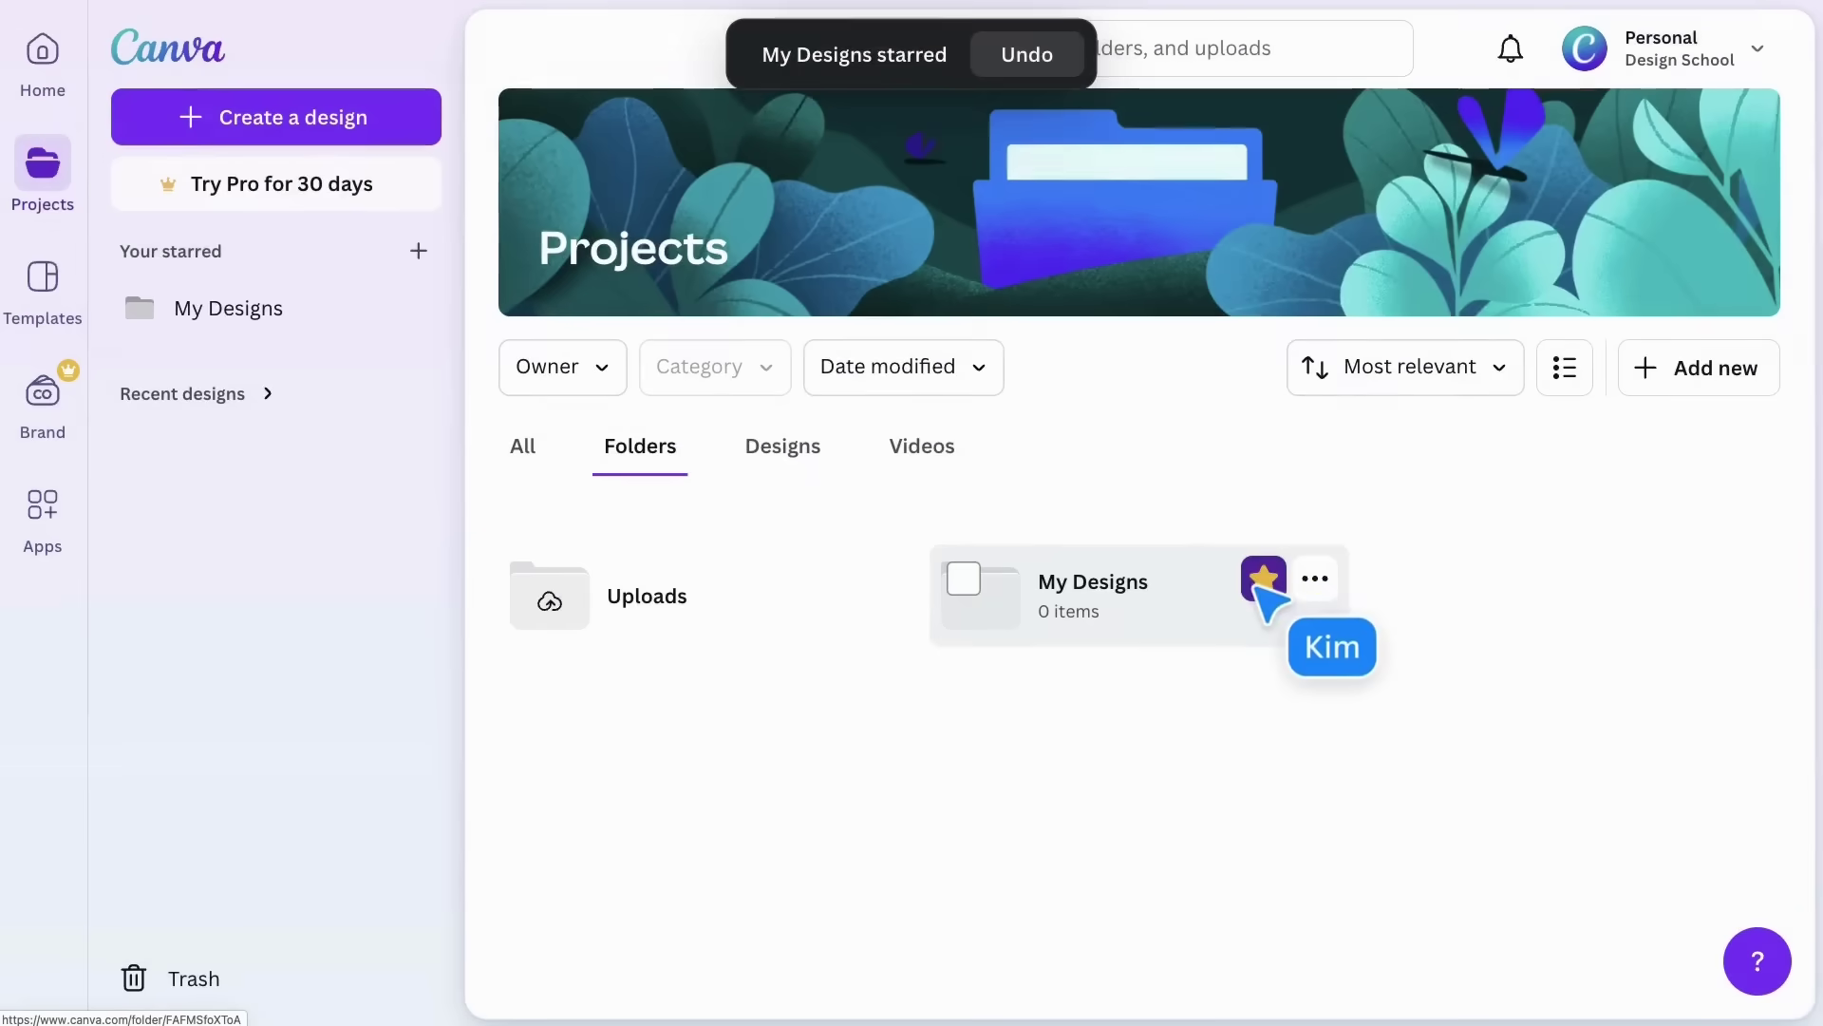
pyautogui.click(1314, 579)
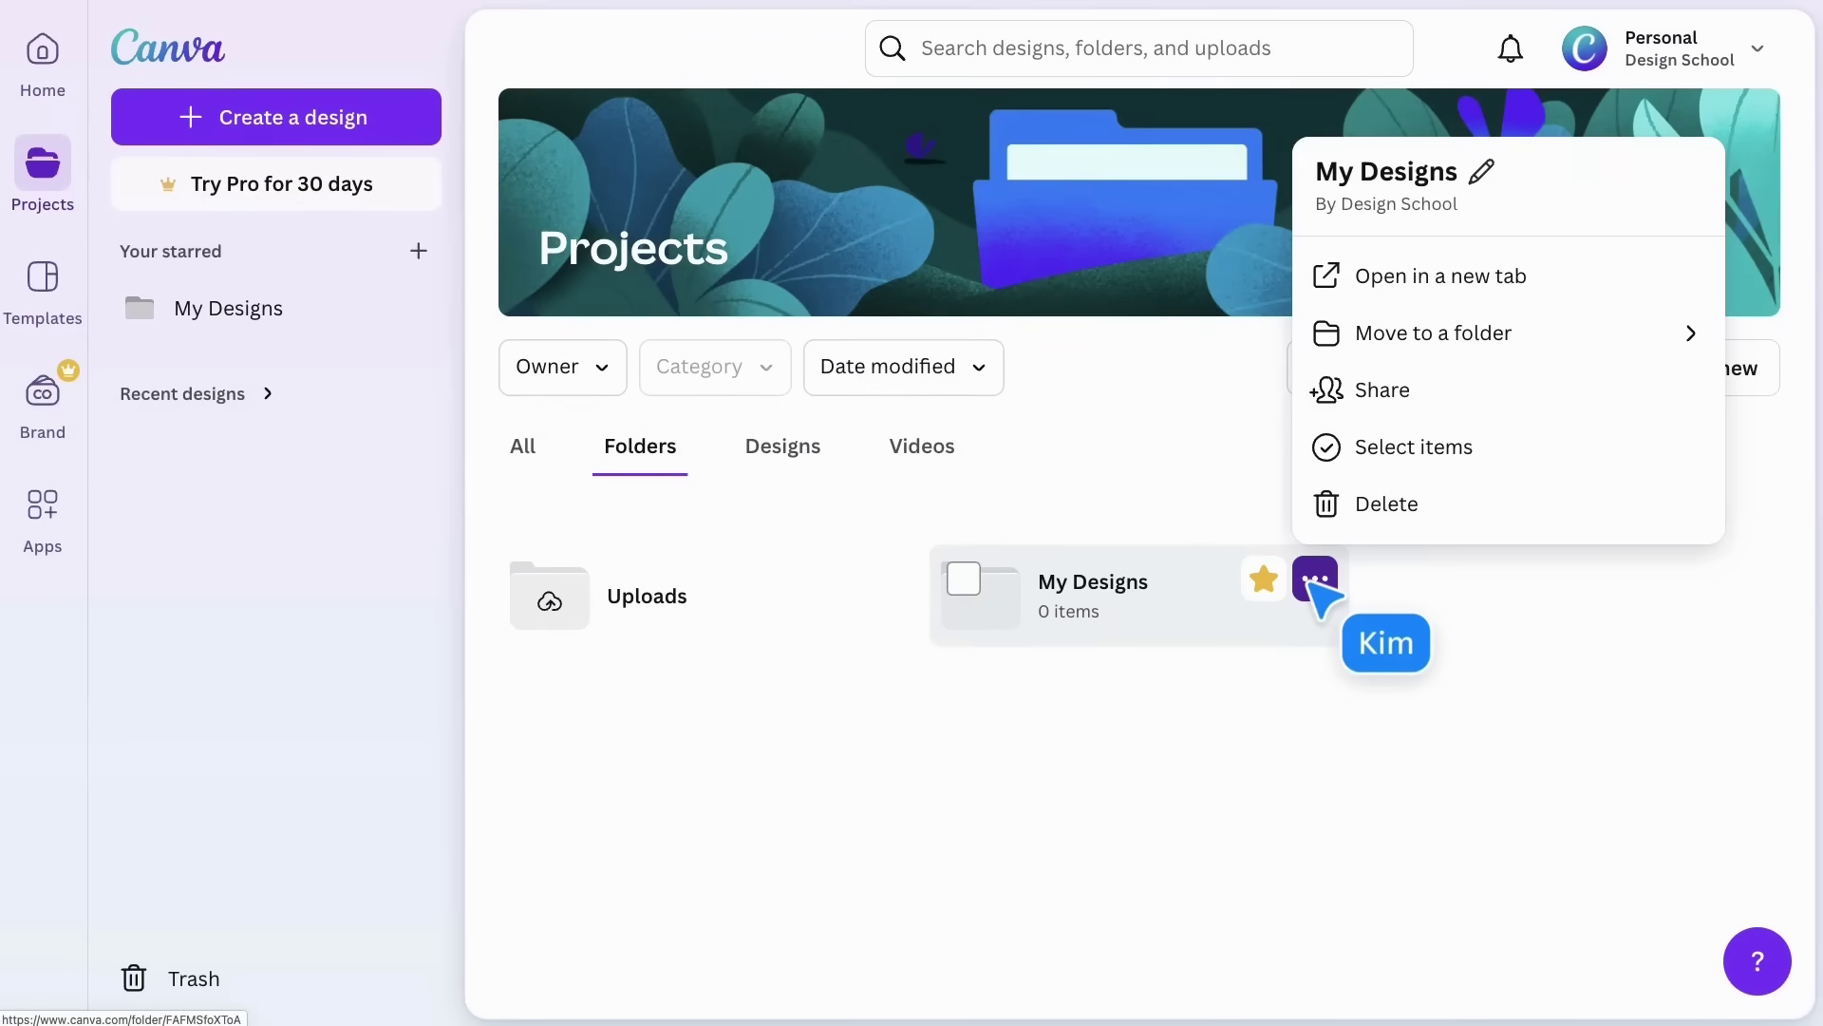